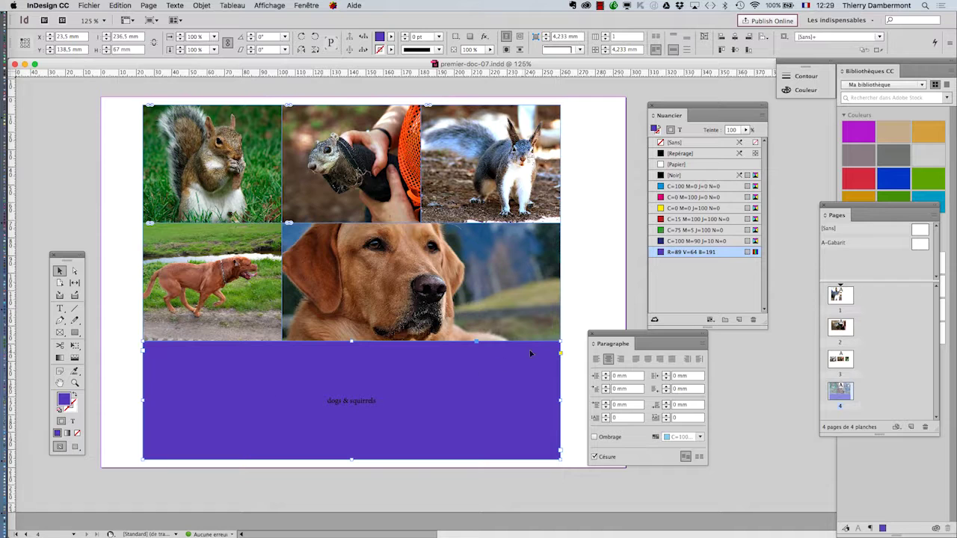
Move the Swatches and Paragraph panels off the page layout, and display the Character panel beside the page
drag(661, 110, 244, 475)
drag(622, 334, 812, 458)
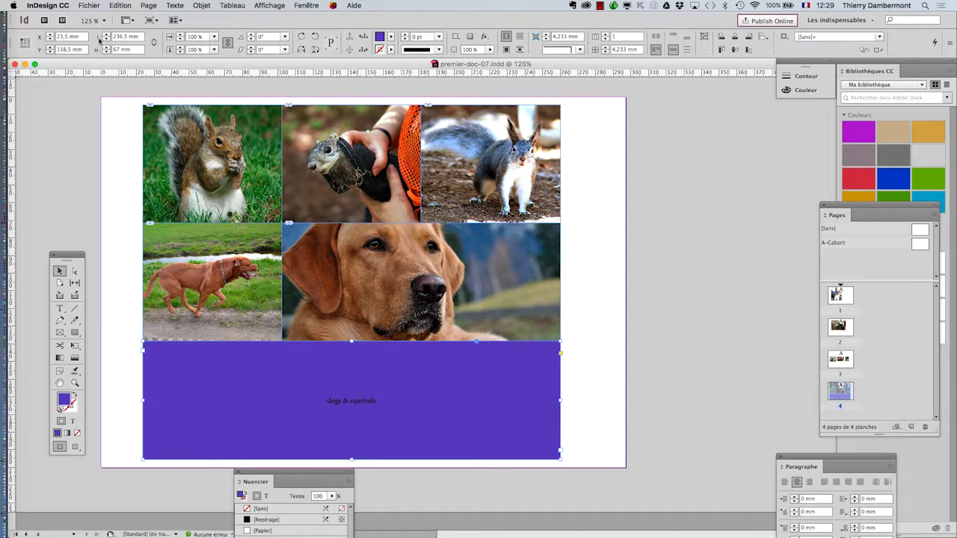
click(169, 5)
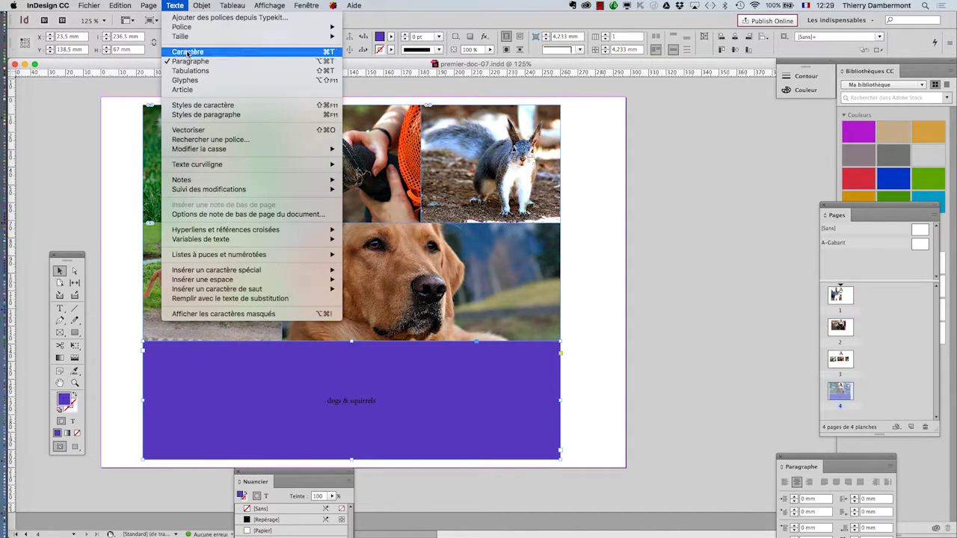
click(186, 51)
drag(355, 164, 651, 207)
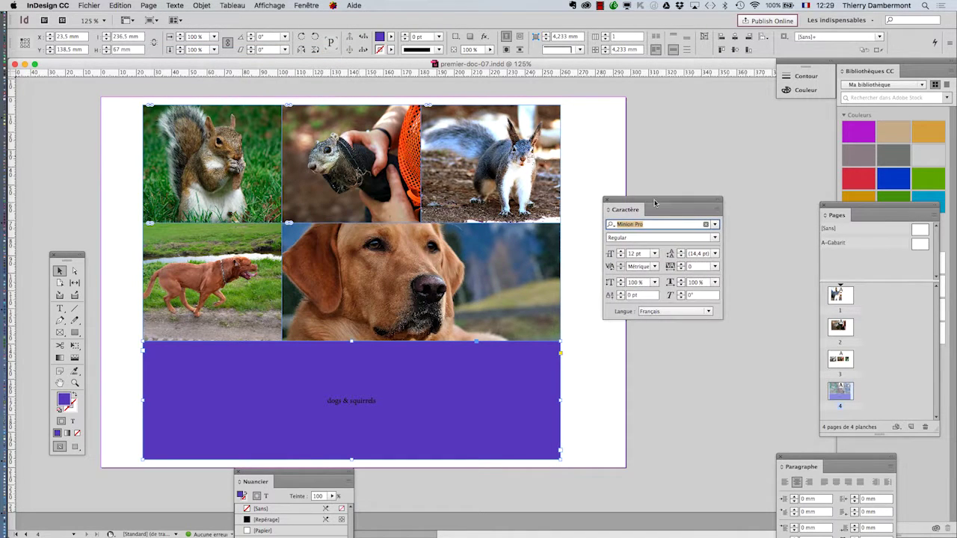
Select the words "dogs & squirrels" with the Type tool, and switch to selecting their whole purple frame
click(581, 450)
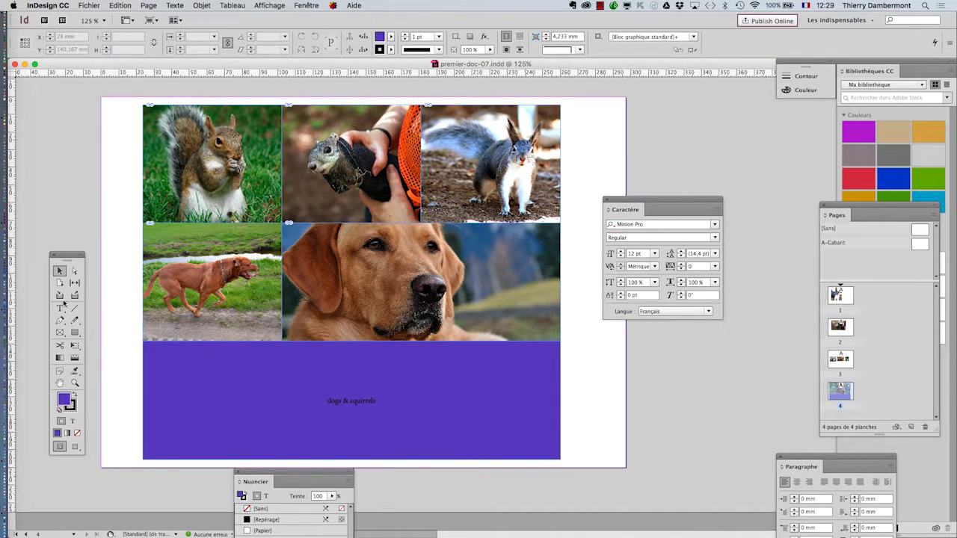
click(60, 308)
click(360, 409)
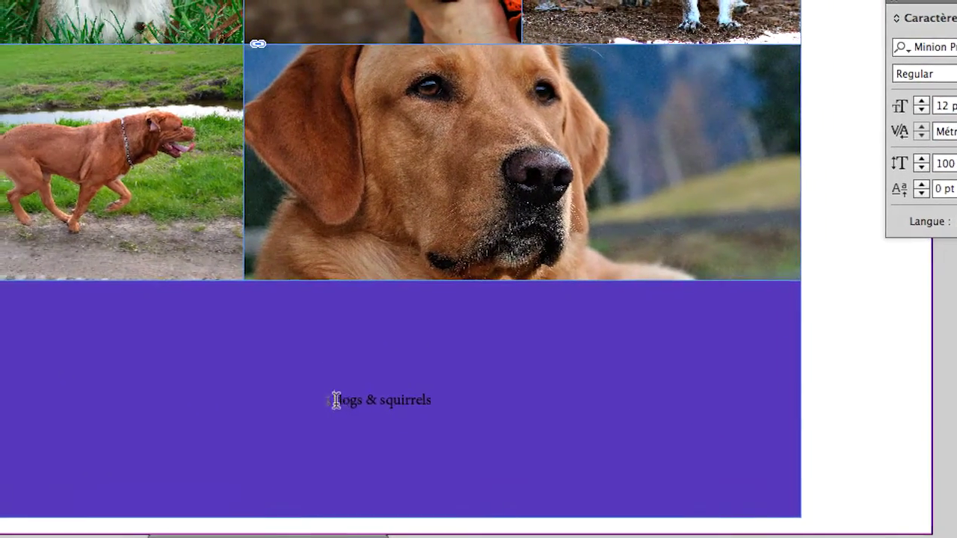
drag(299, 401, 410, 394)
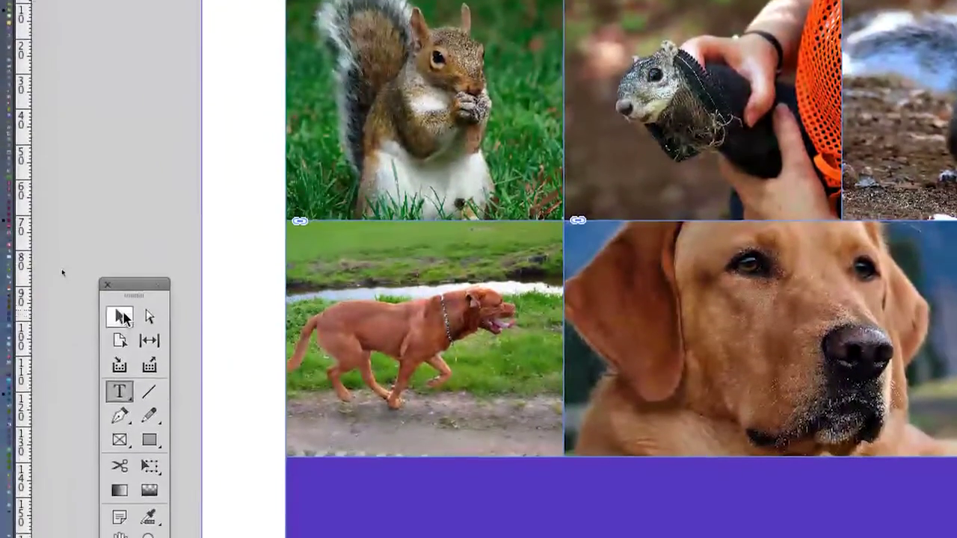
click(118, 314)
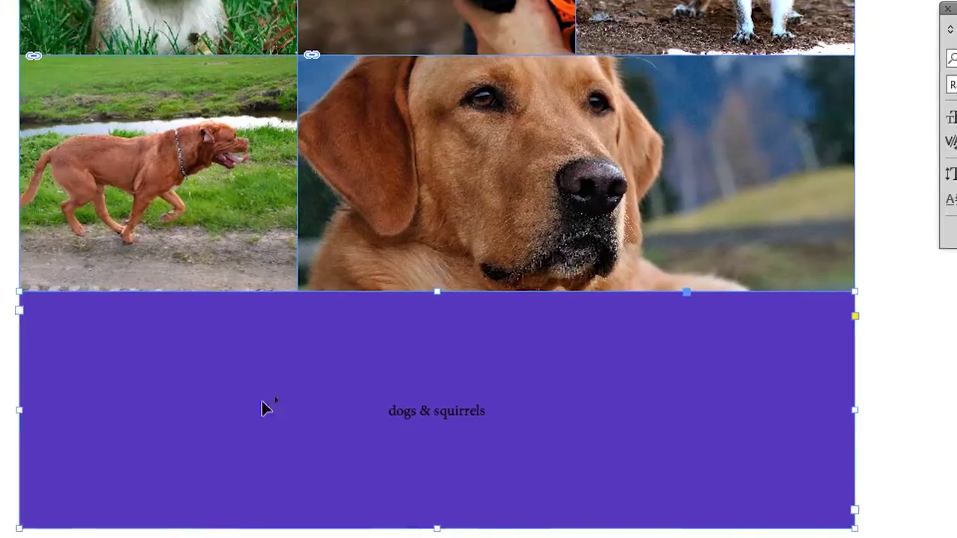
Bring the Character panel close to the title and set the font size of "dogs & squirrels" to 50 pt
drag(506, 267, 458, 302)
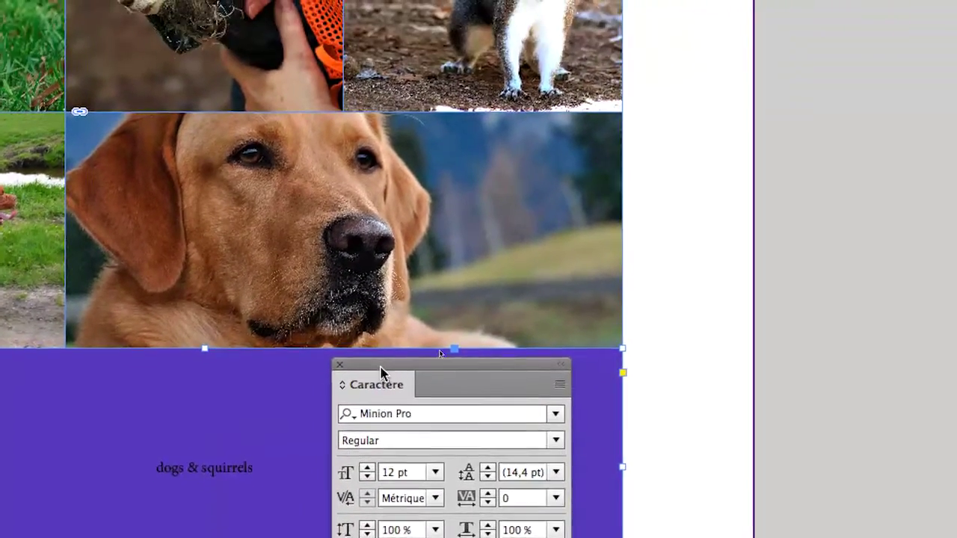
click(447, 398)
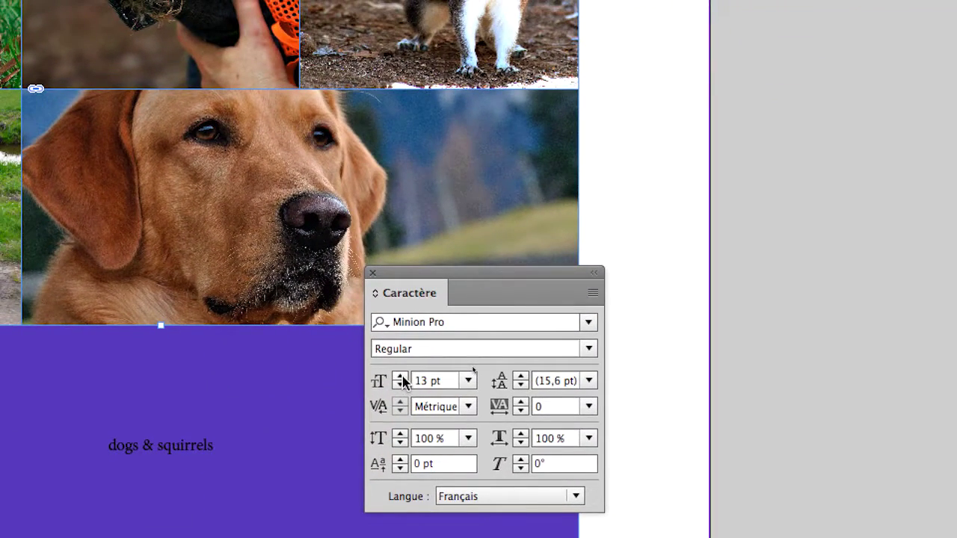
click(402, 379)
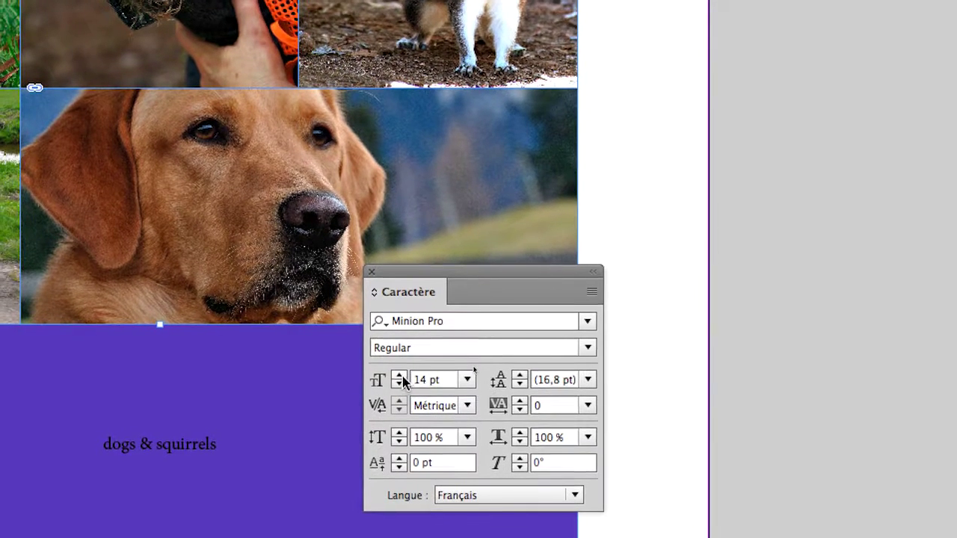
click(402, 378)
click(402, 377)
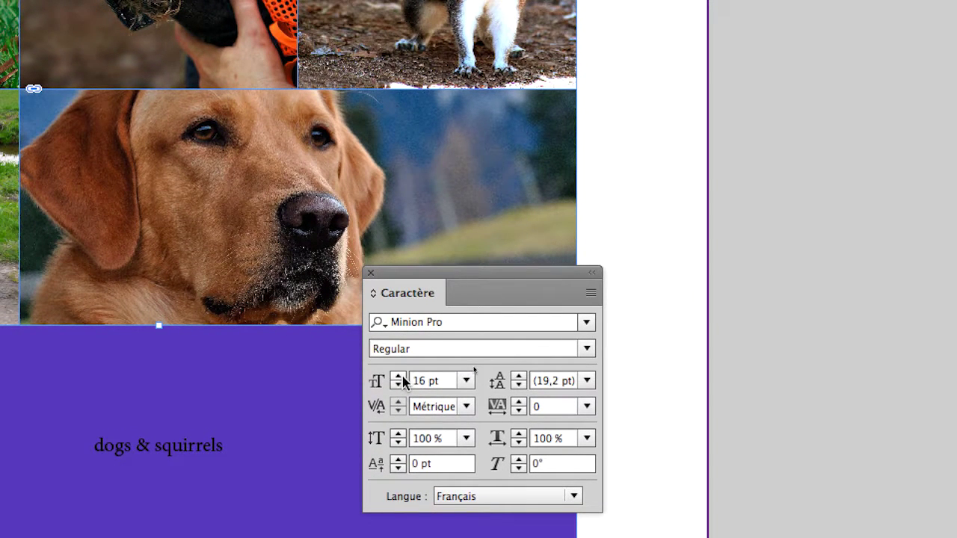
shift+click(402, 377)
shift+click(402, 378)
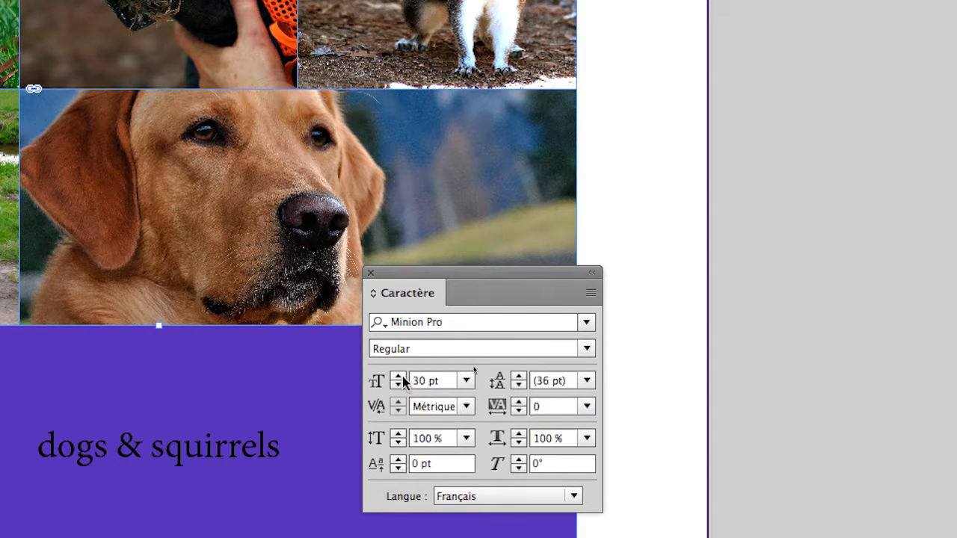
shift+click(402, 377)
shift+click(401, 377)
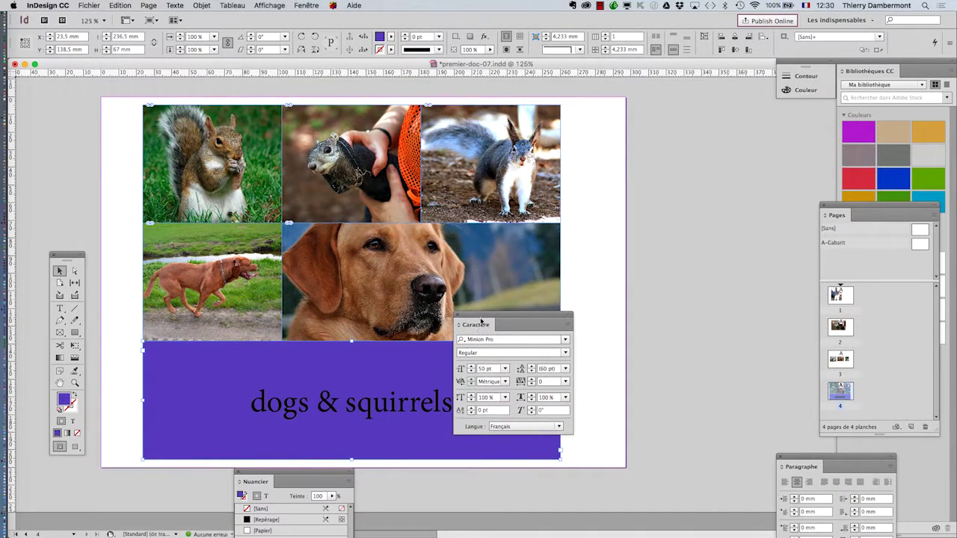
Place the Character panel clear of the title and set the kerning of "dogs & squirrels" to Optique
drag(481, 322, 614, 303)
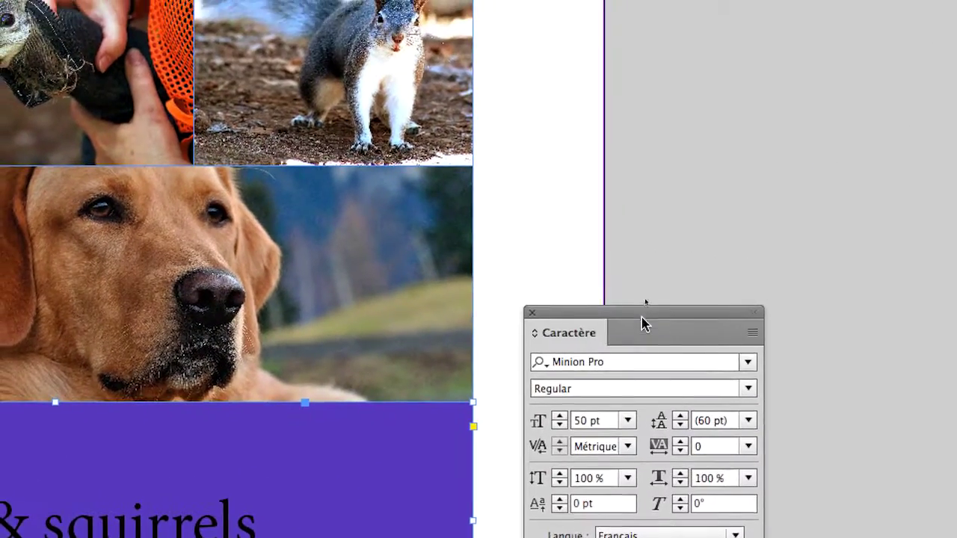
drag(644, 300, 450, 342)
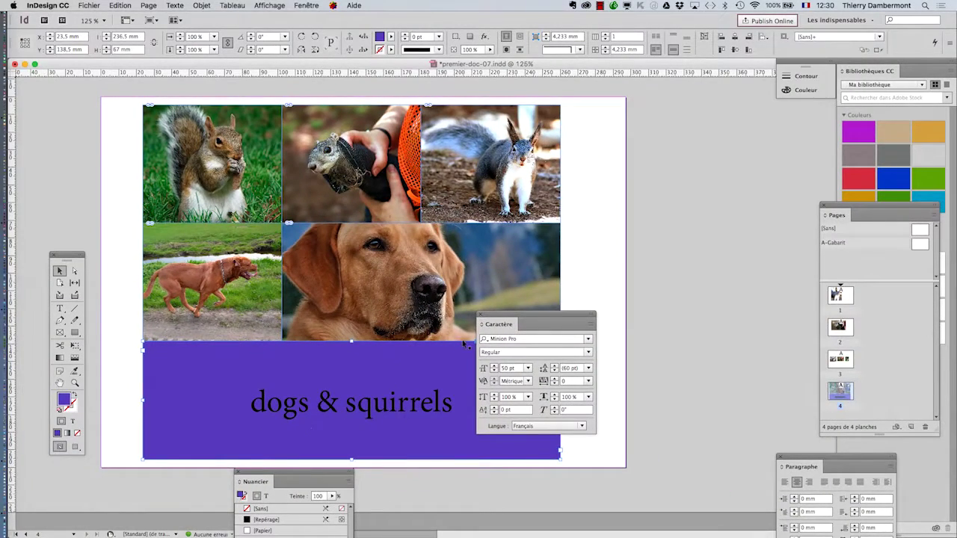
drag(508, 324, 533, 324)
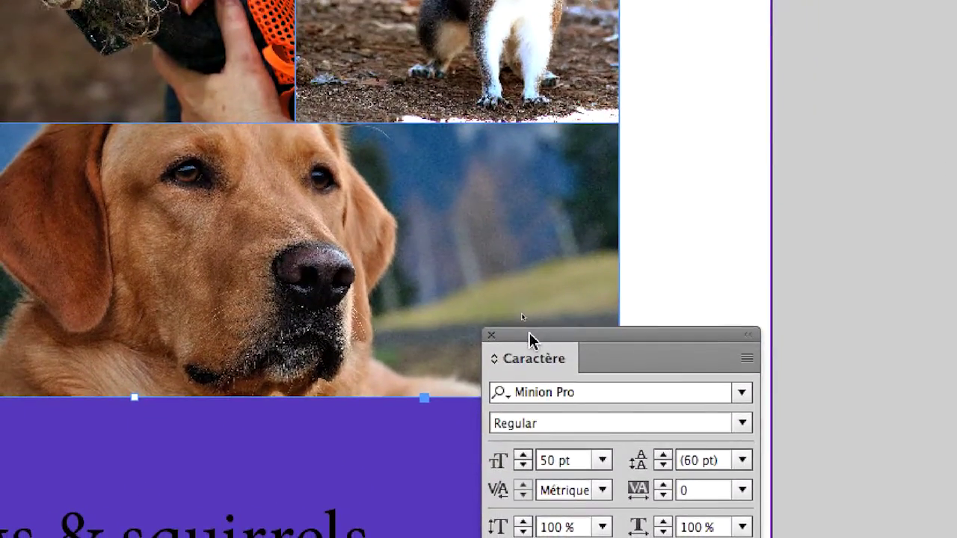
drag(485, 227, 444, 285)
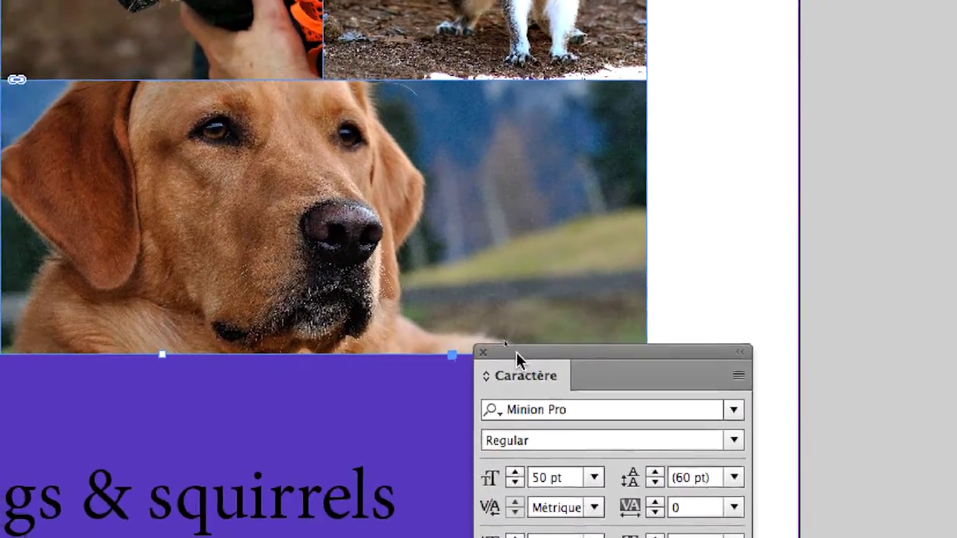
drag(516, 352, 506, 357)
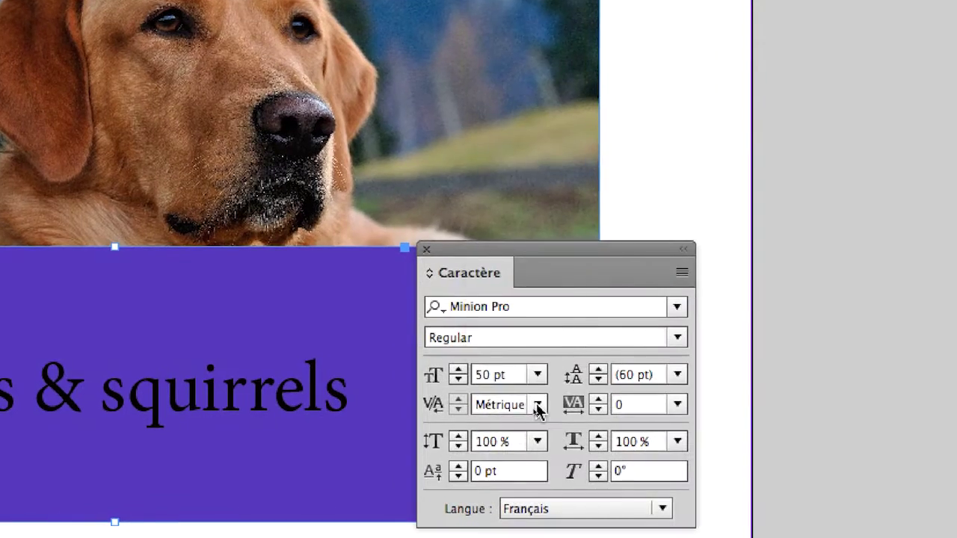
click(538, 406)
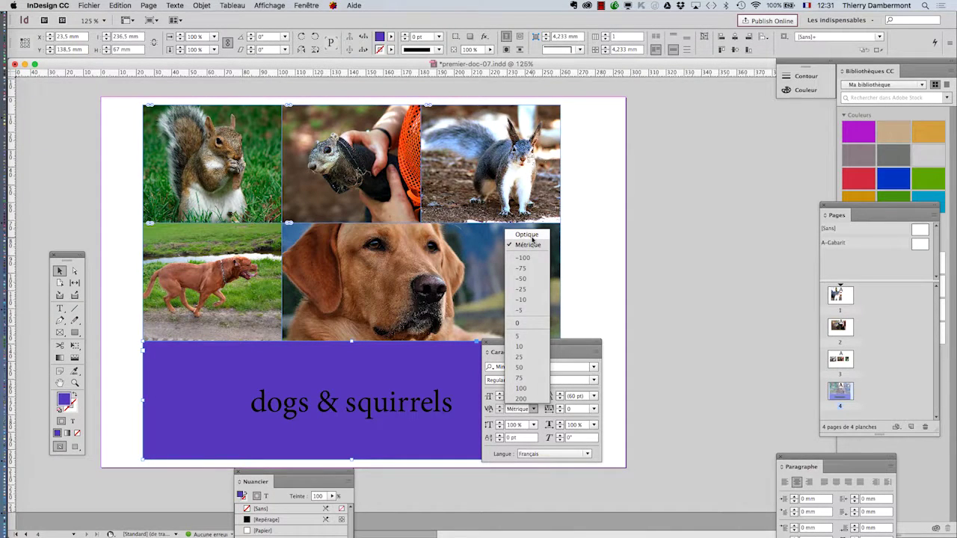
click(528, 235)
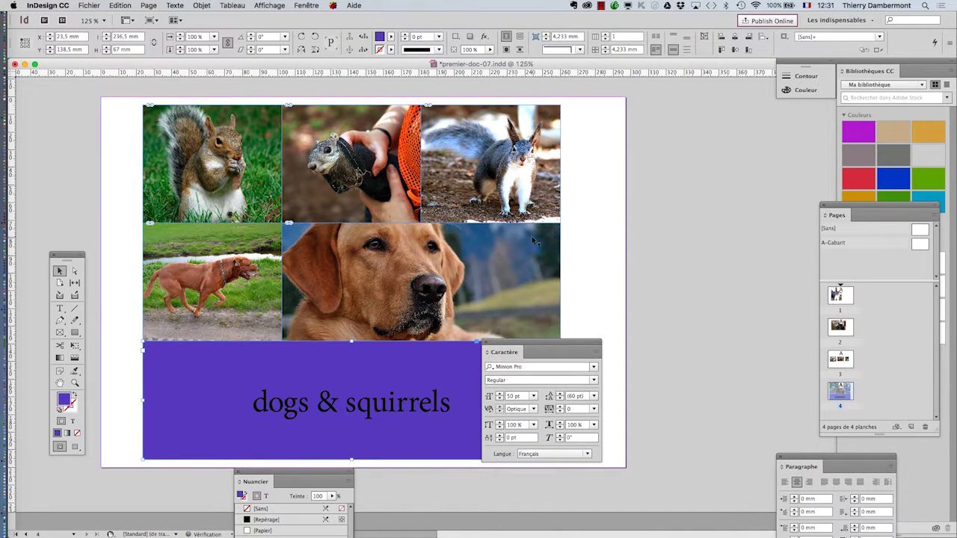
Compare the title's letter spacing up close by switching its kerning to Métrique and back to Optique
scroll(273, 426, up, 5)
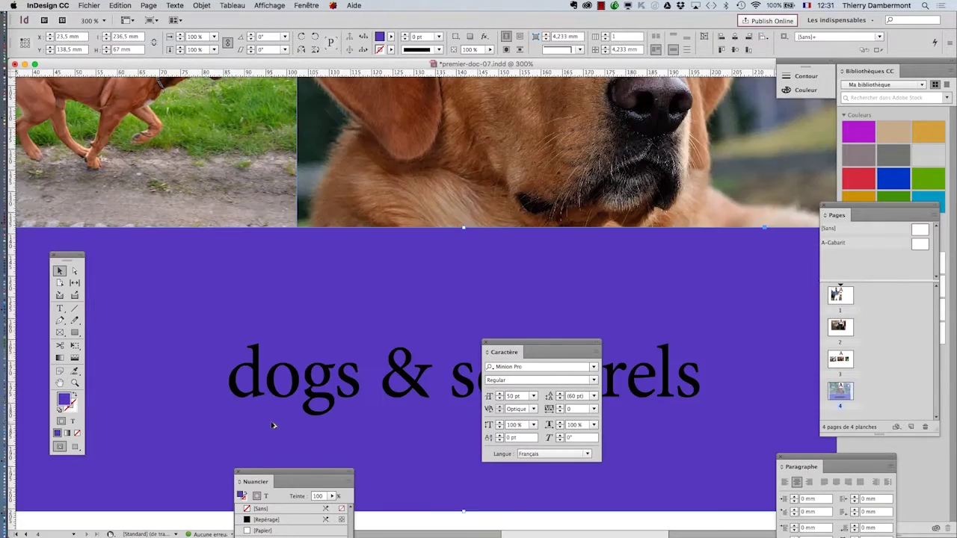
scroll(343, 396, down, 3)
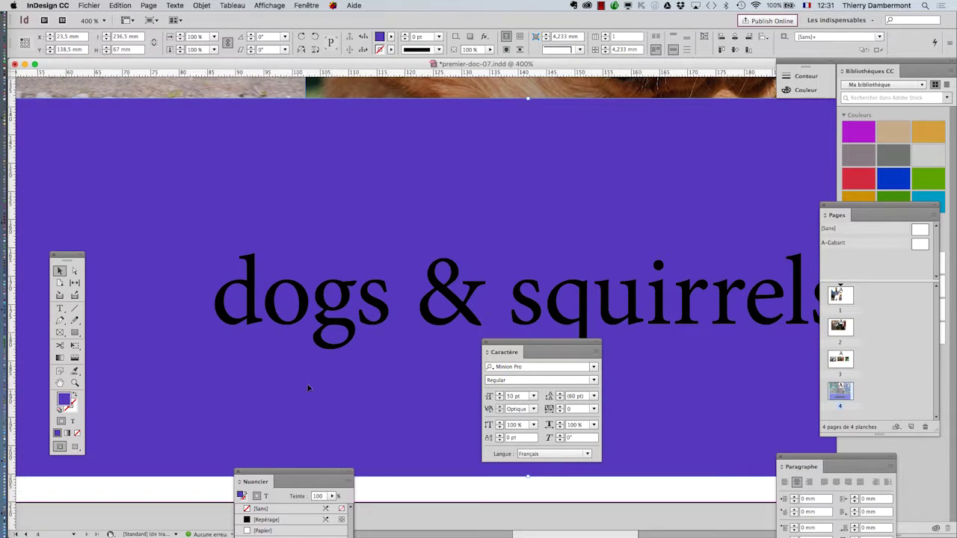
key(space)
drag(319, 374, 254, 291)
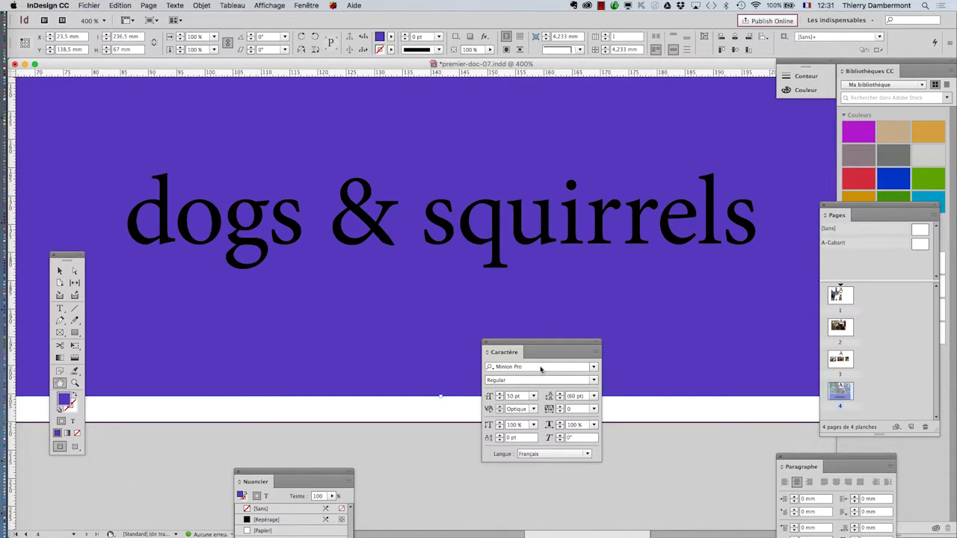
click(60, 272)
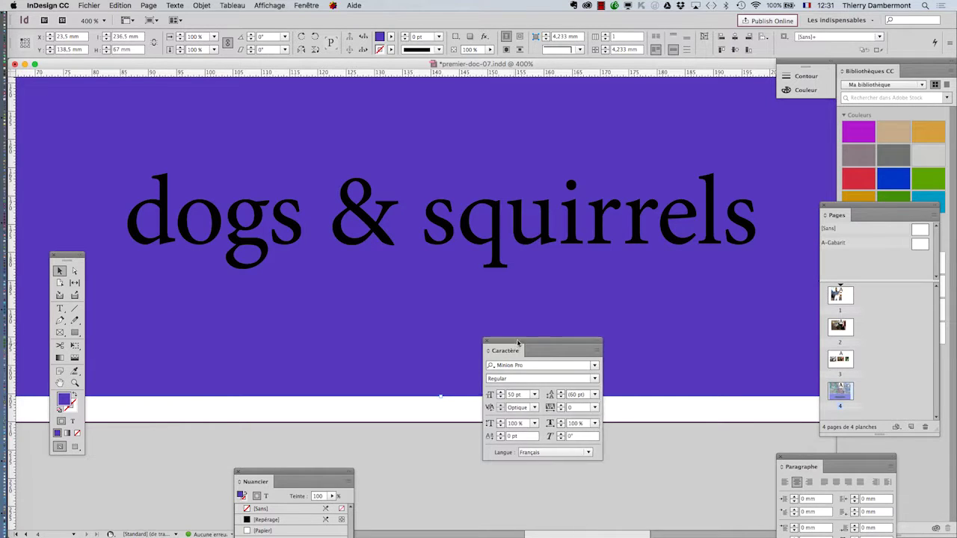
drag(516, 351, 546, 305)
click(562, 364)
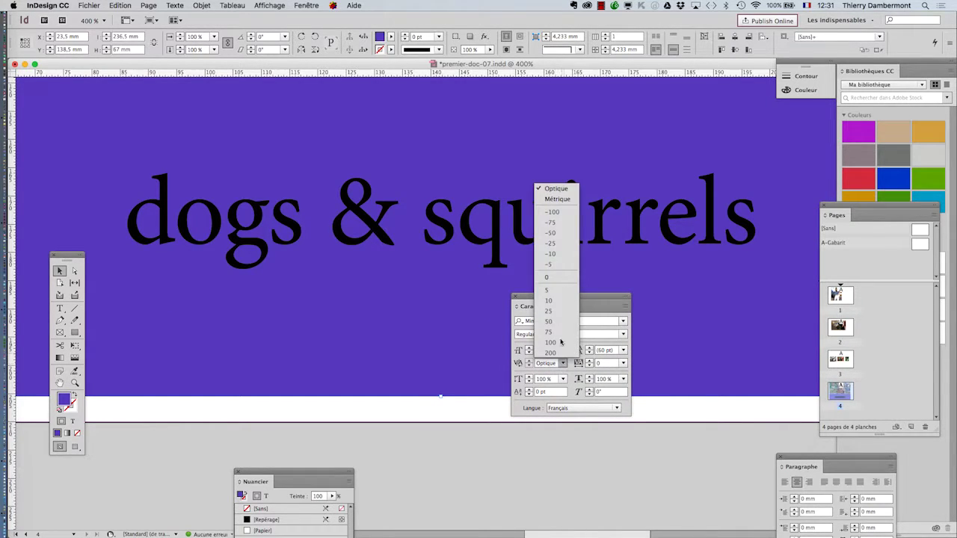
click(555, 201)
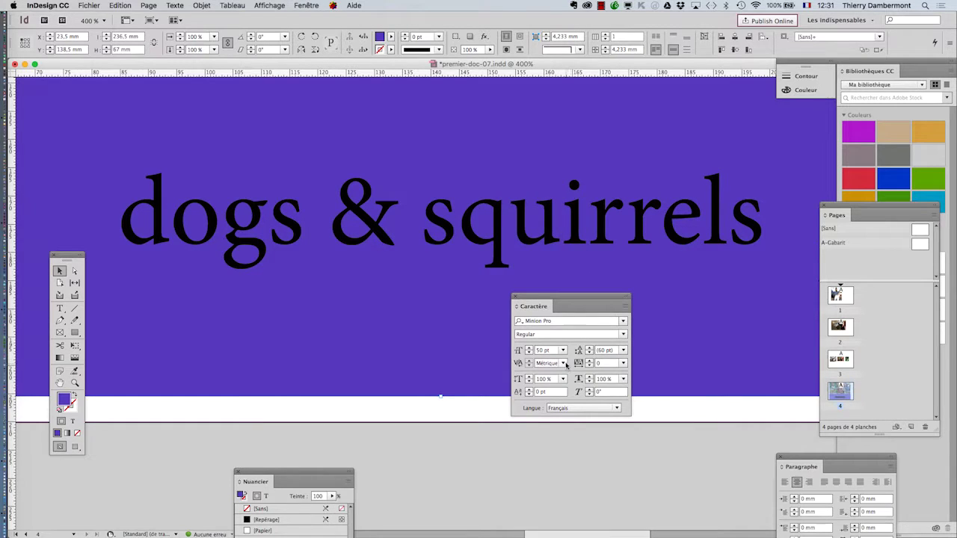
click(563, 363)
click(556, 188)
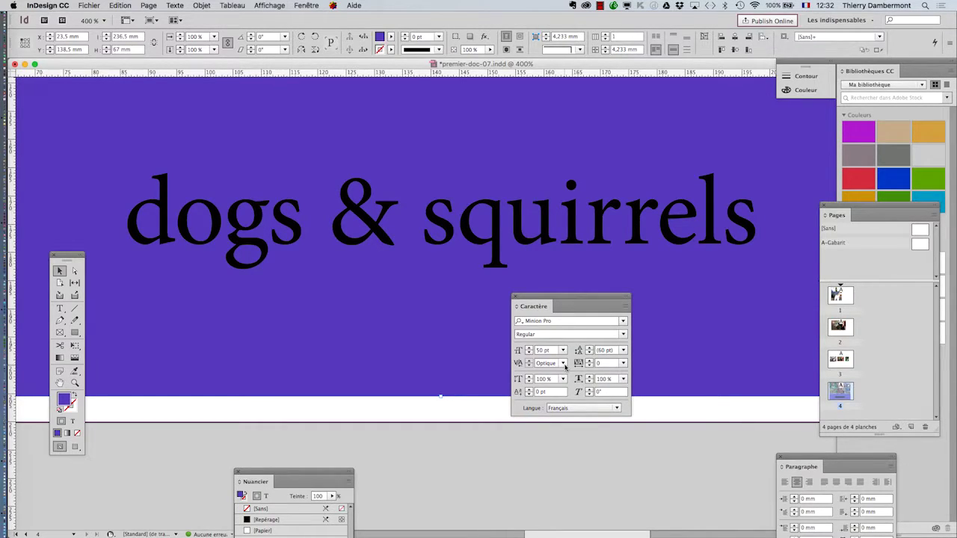
Move the Character panel away from the title and set the font size of "dogs & squirrels" to 60 pt
drag(587, 298, 620, 320)
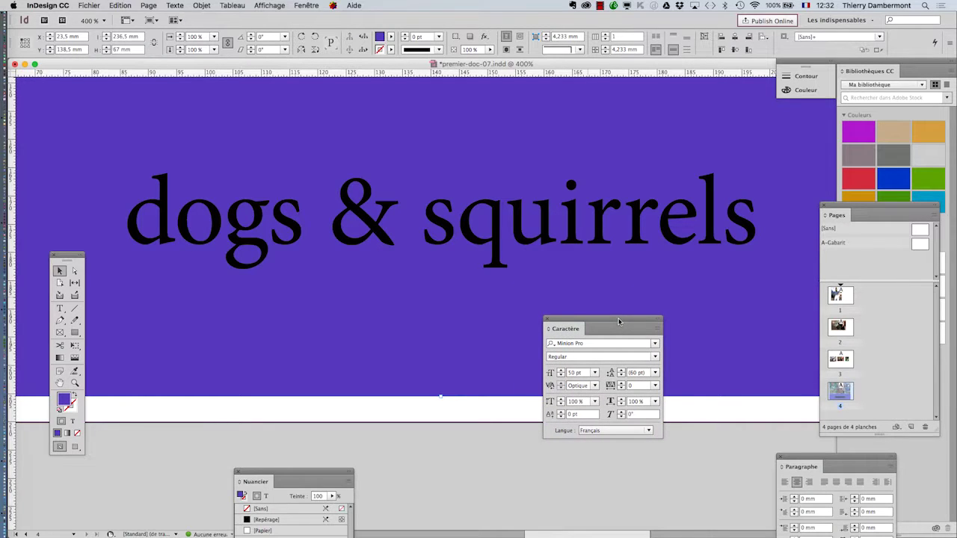
key(super+minus)
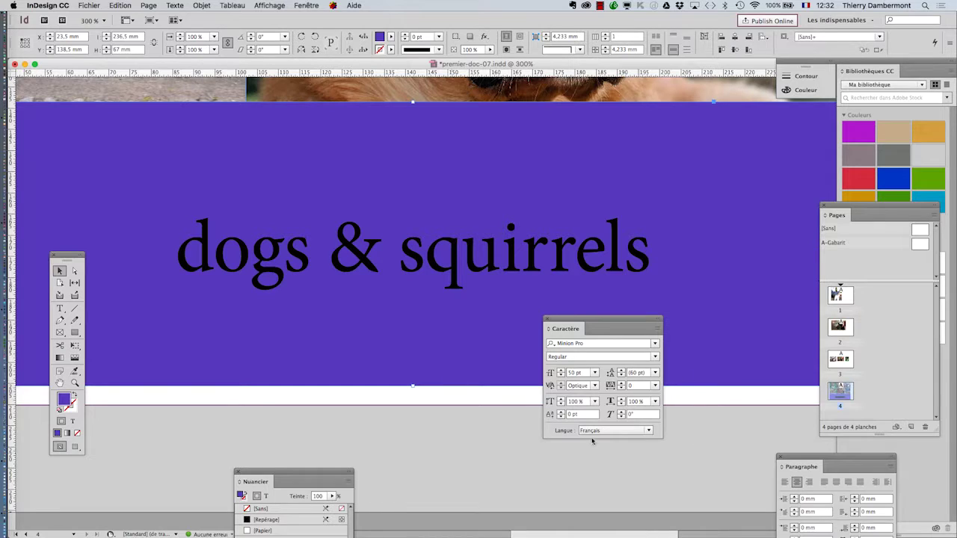
drag(566, 317, 604, 349)
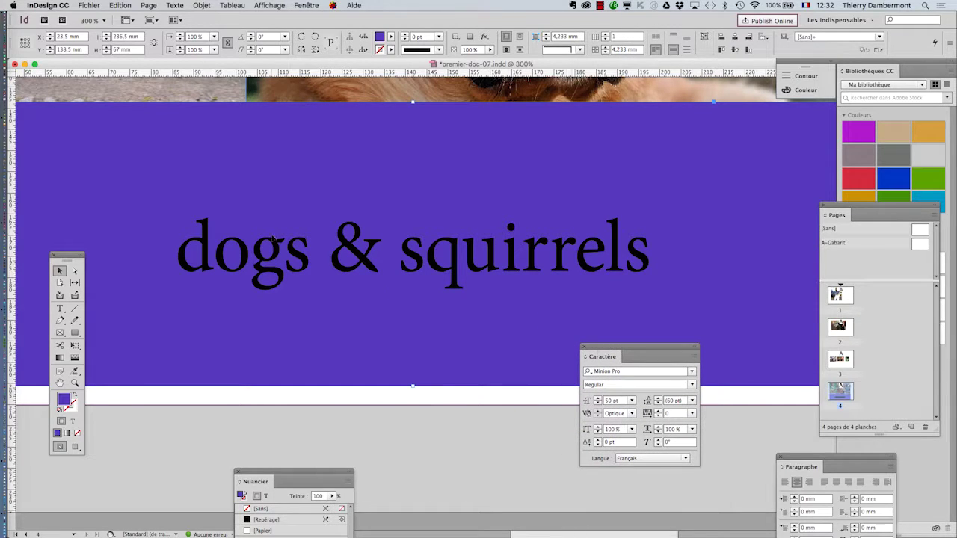
click(599, 399)
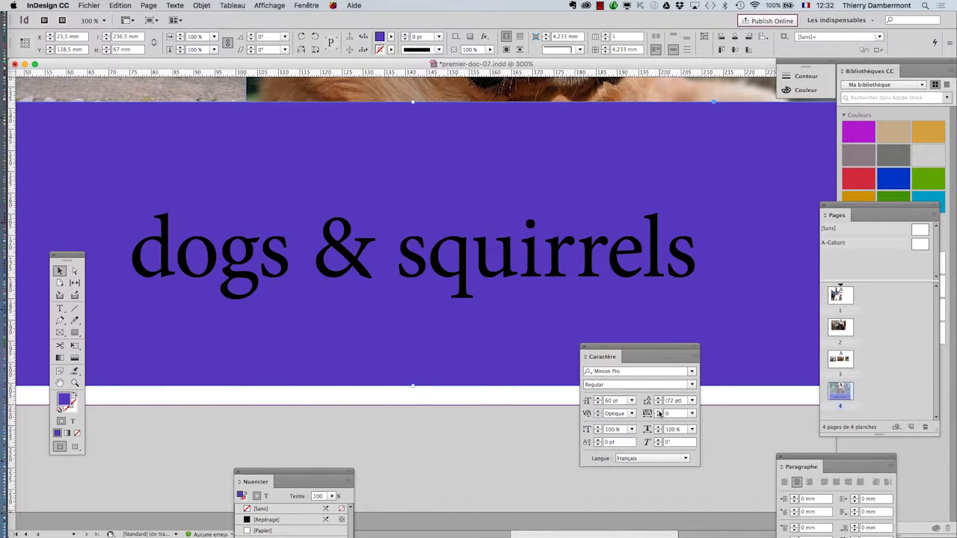
Increase the tracking of the "dogs & squirrels" title to 60
click(658, 411)
click(658, 411)
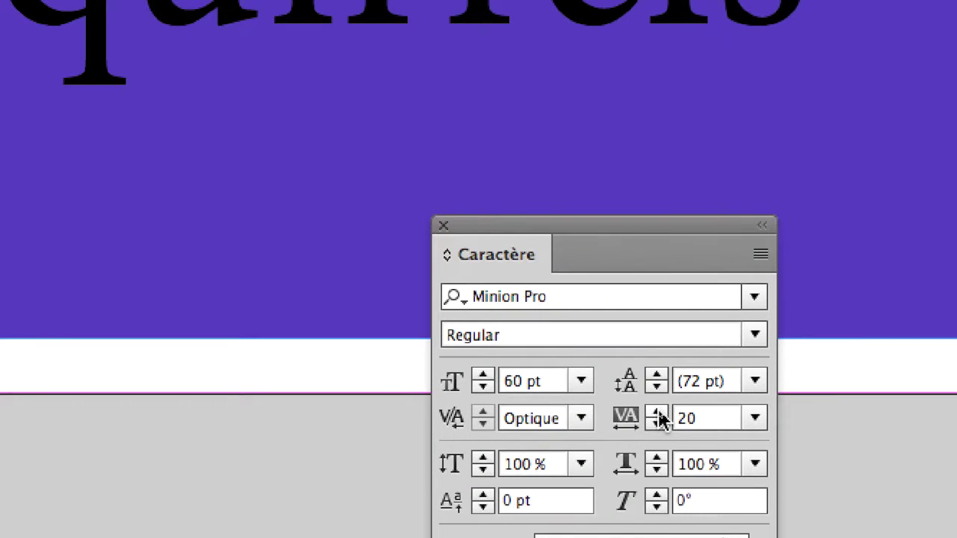
click(658, 411)
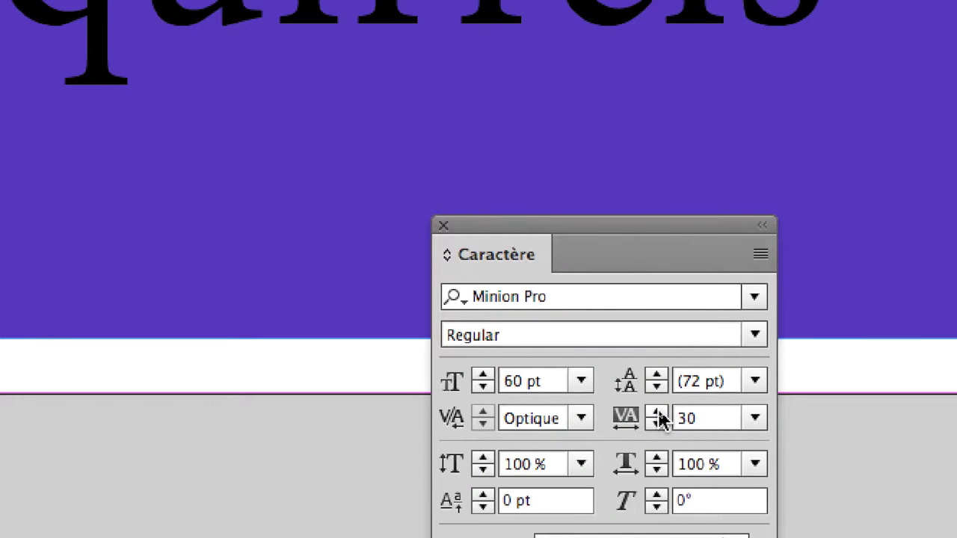
click(658, 411)
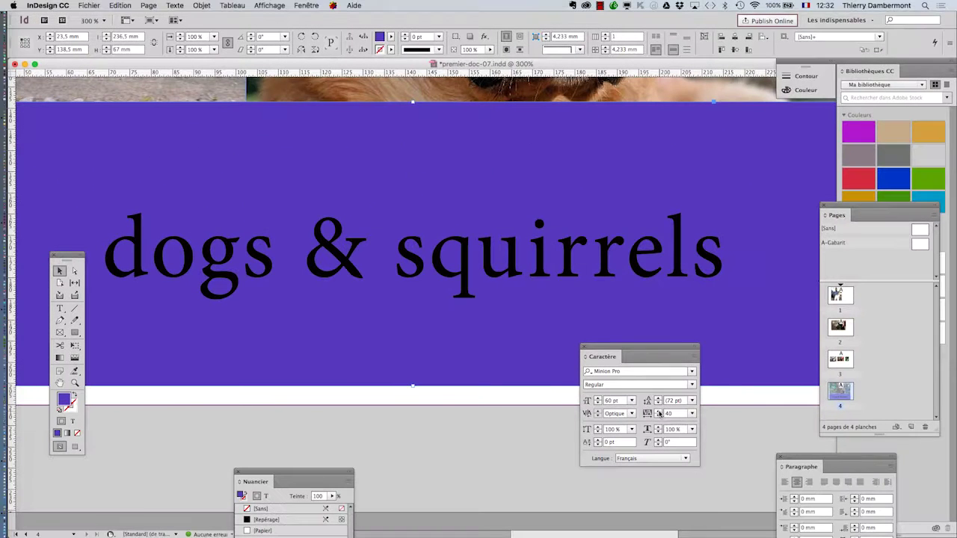
click(659, 412)
click(659, 412)
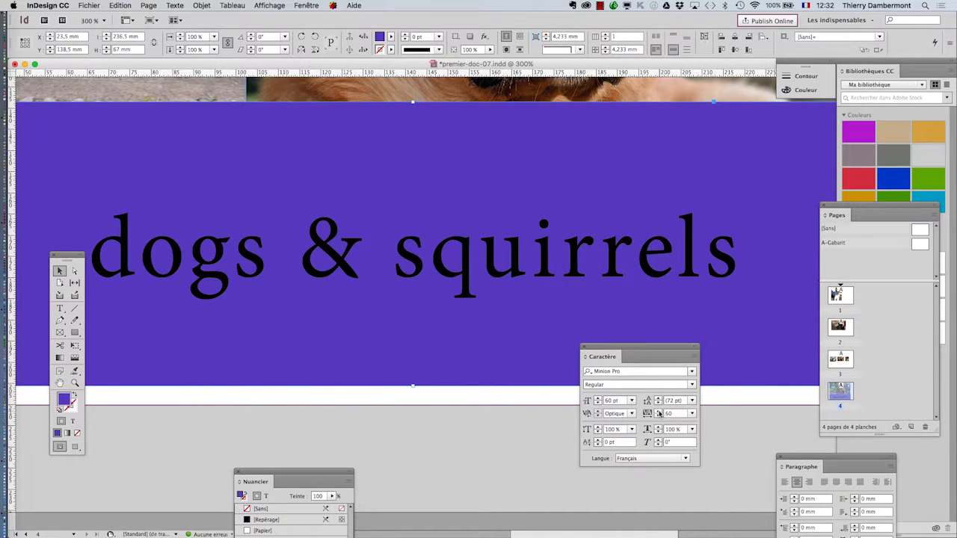
Try a tracking of 70 on the "dogs & squirrels" title, return it to 60, and move the Tools panel clear of the text
click(659, 411)
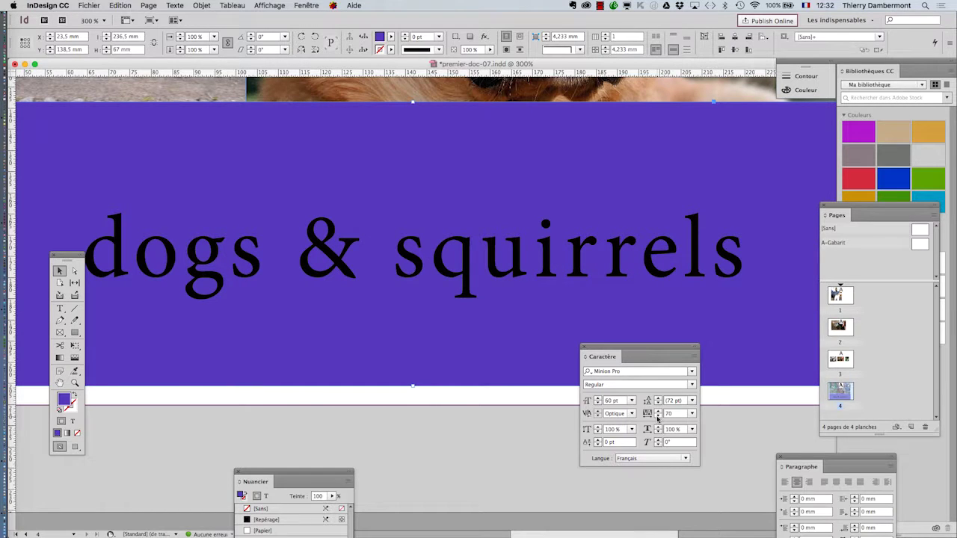
click(659, 417)
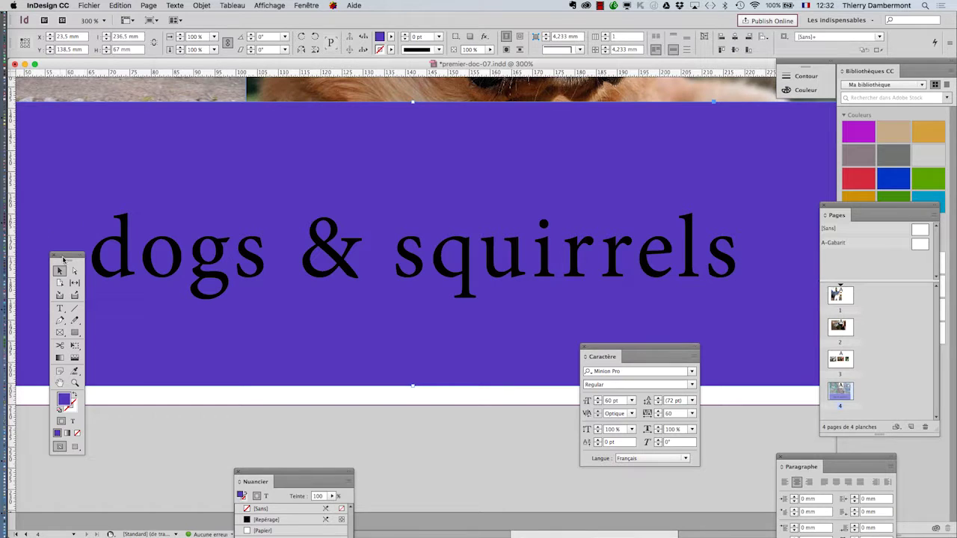
drag(64, 260, 39, 132)
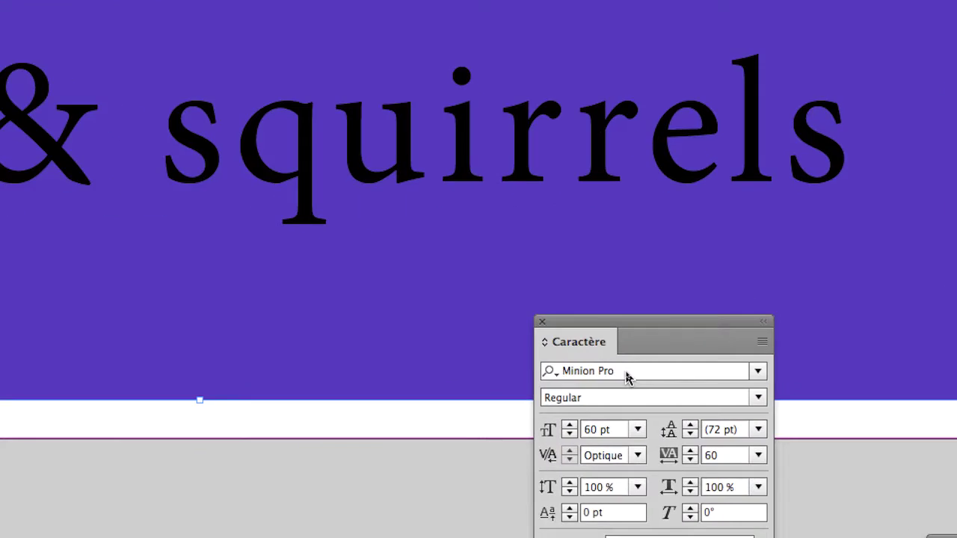
Find the Adobe Garamond Pro family by name and apply its Bold style to the "dogs & squirrels" title
click(628, 378)
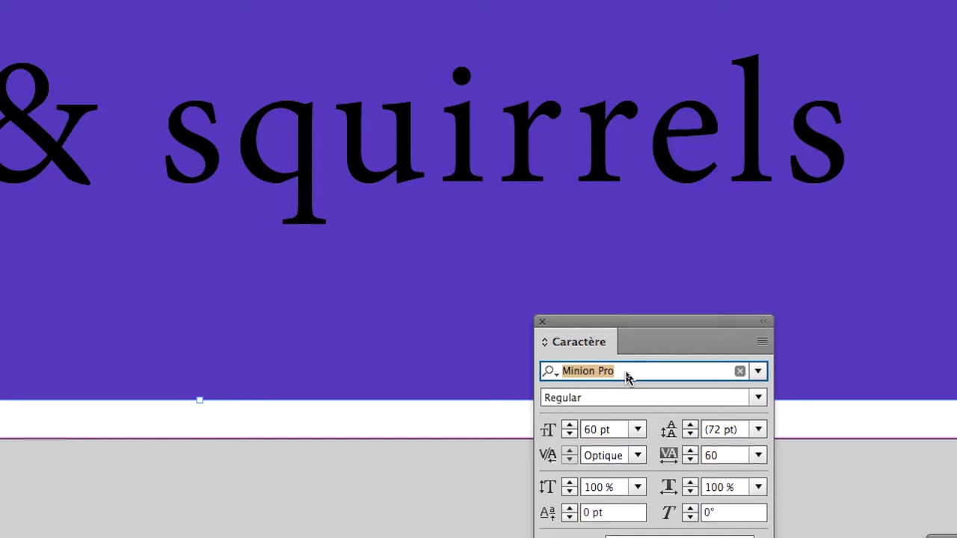
text(adobe ga)
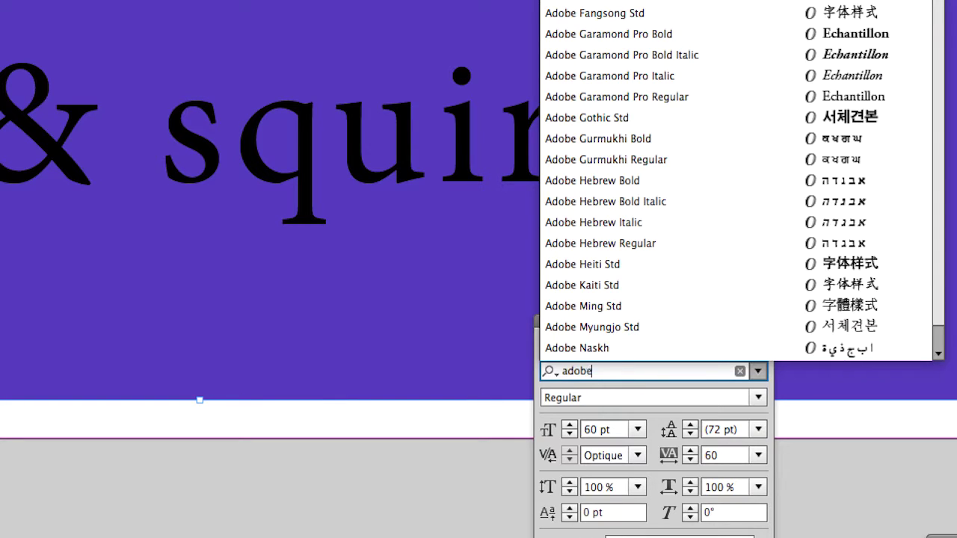
text(ramon)
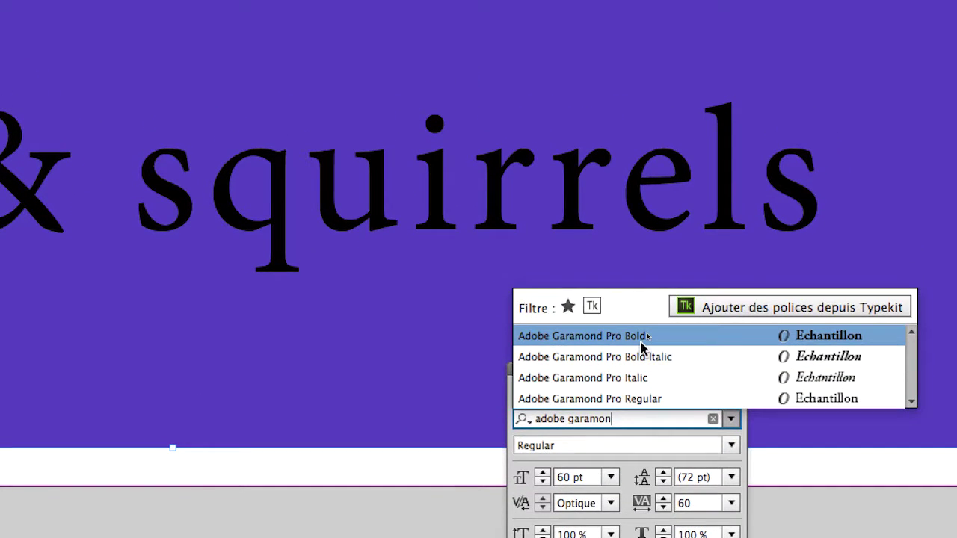
click(641, 337)
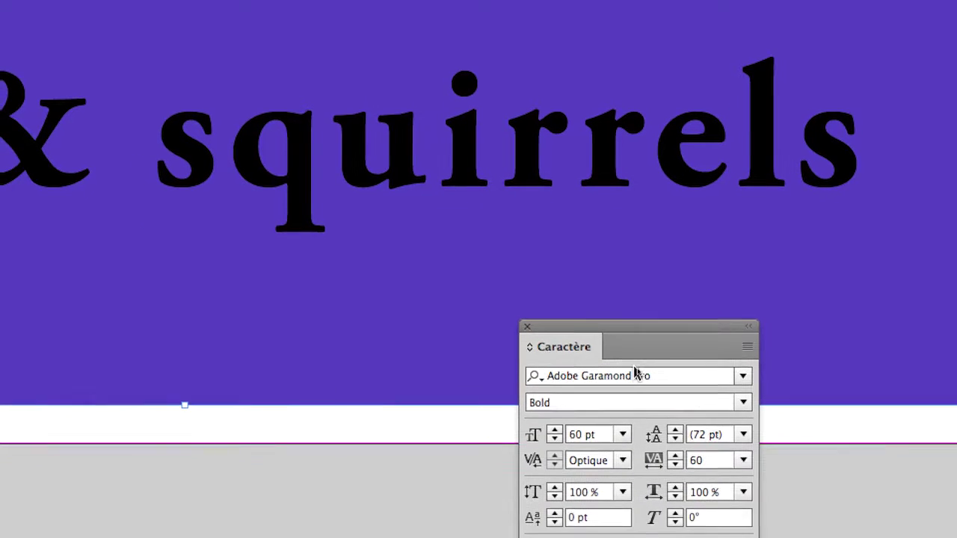
Browse the font list and preview other typefaces live on the "dogs & squirrels" title without applying any
click(657, 366)
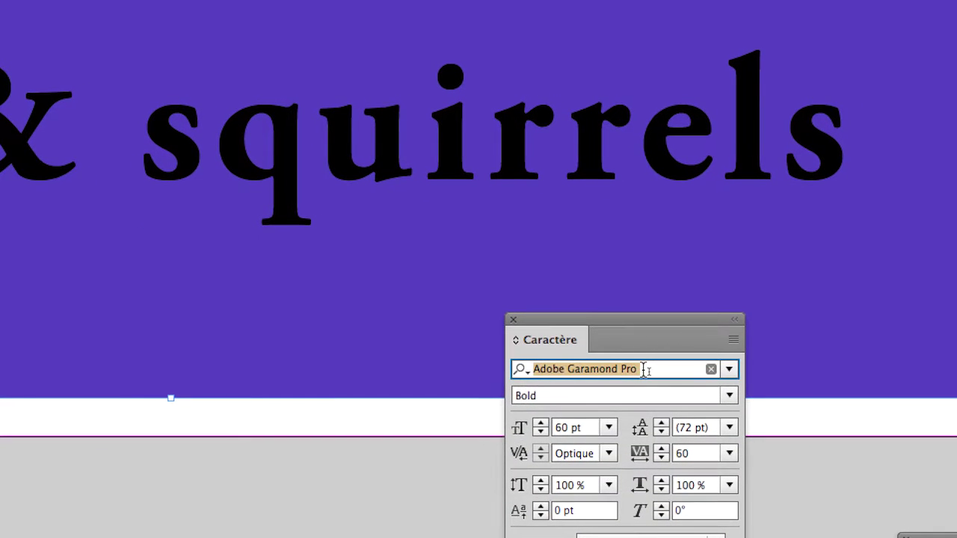
click(658, 365)
click(644, 369)
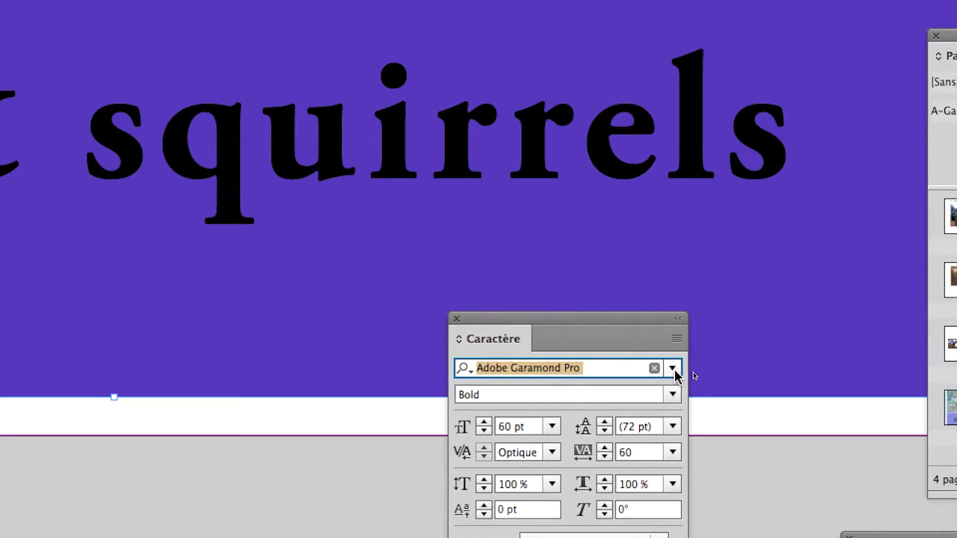
click(692, 367)
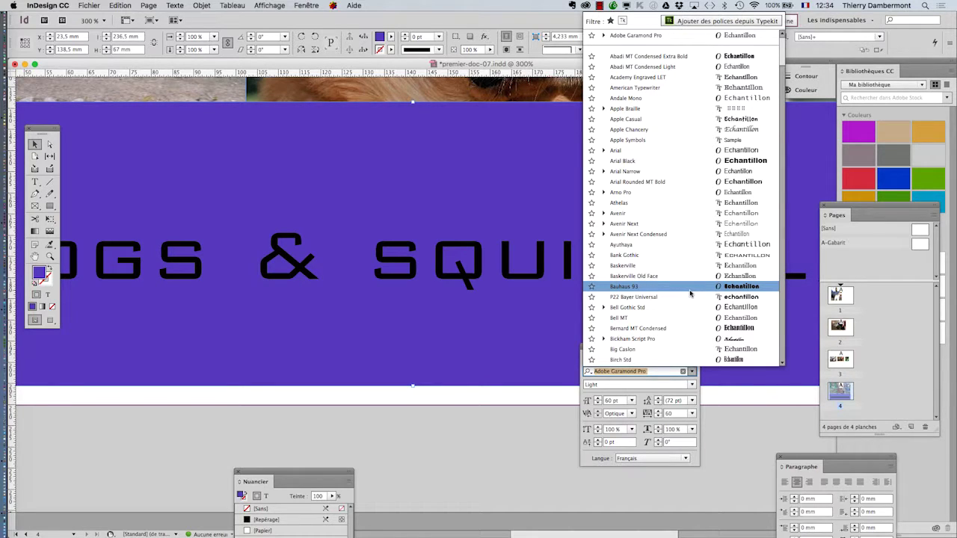
click(751, 434)
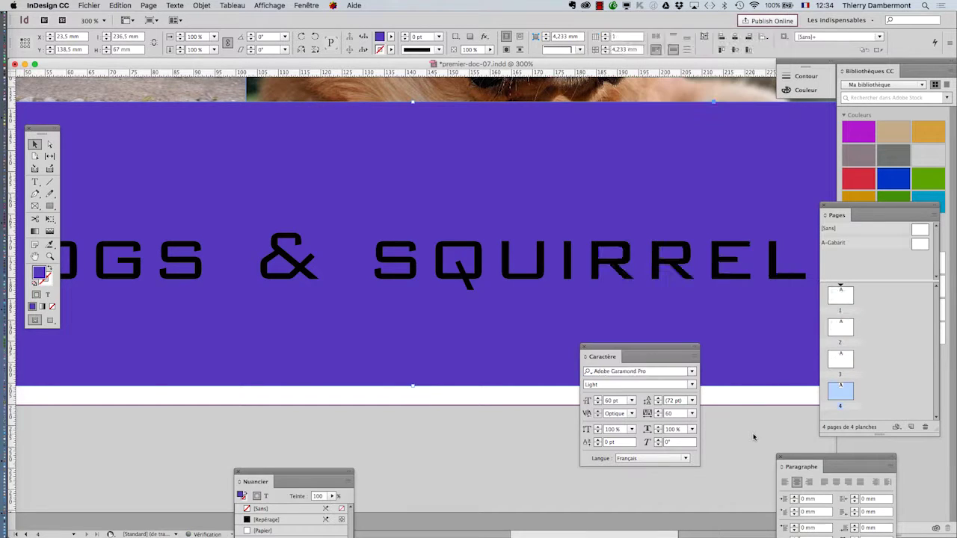
click(693, 372)
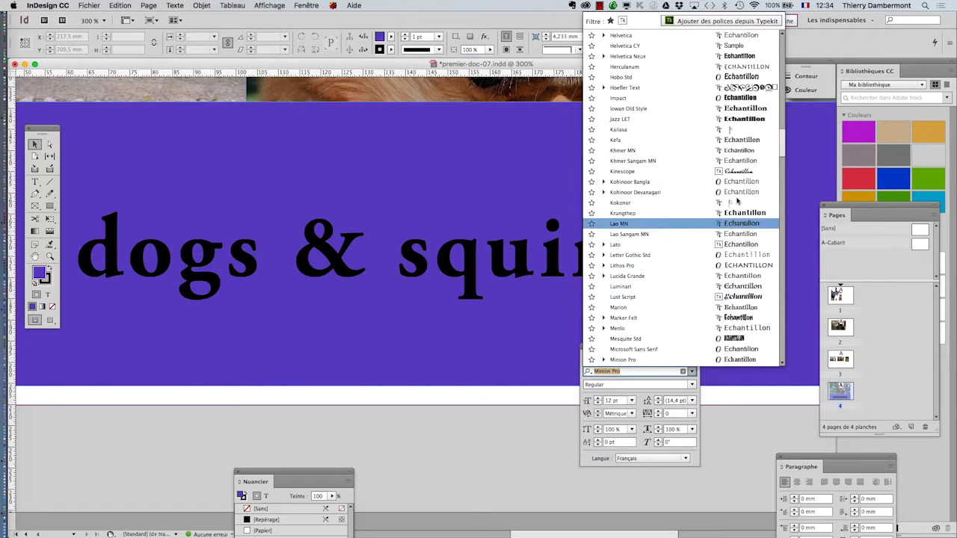
scroll(738, 194, up, 7)
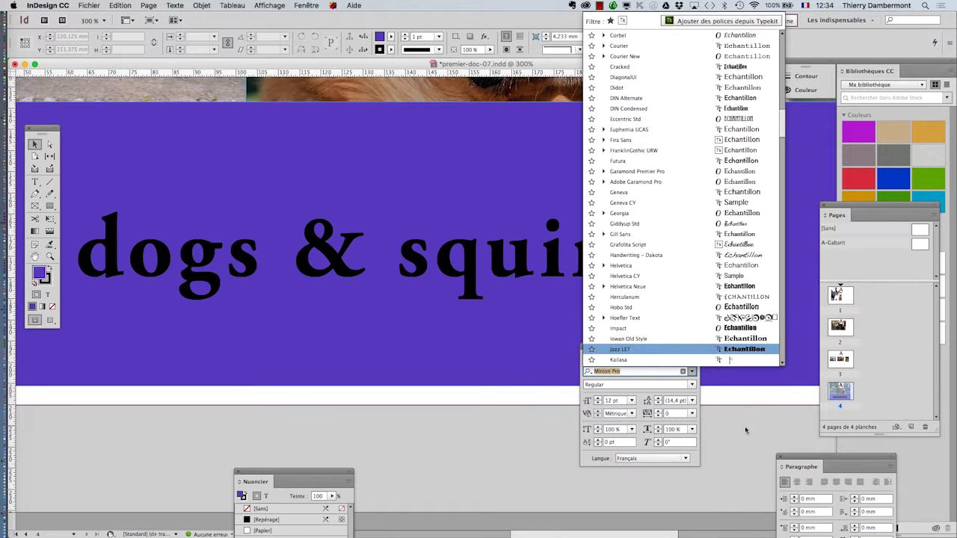
key(Escape)
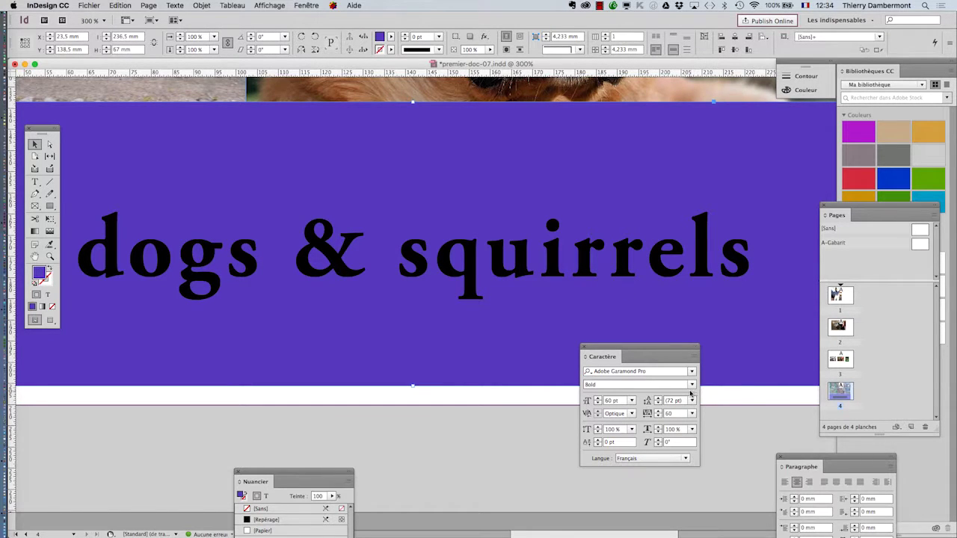
click(692, 372)
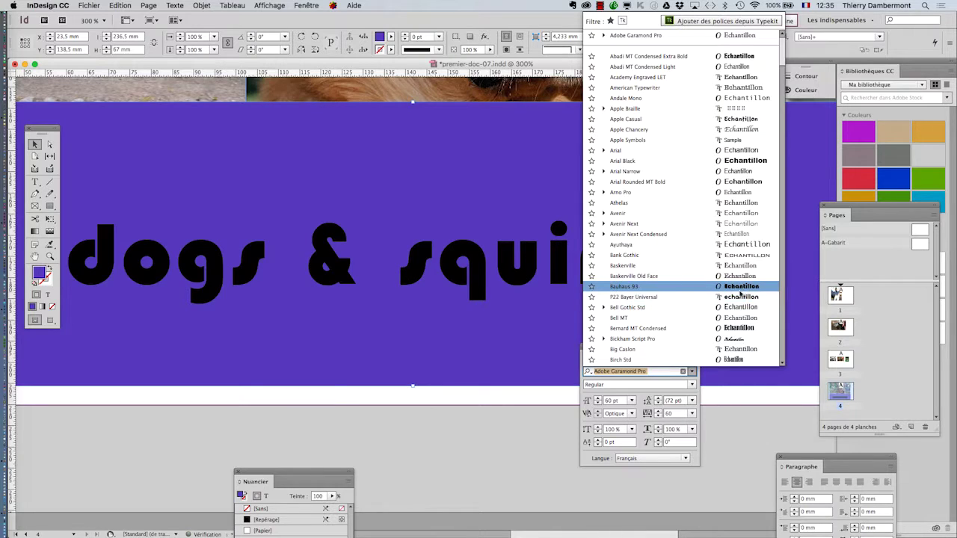
click(726, 406)
click(632, 371)
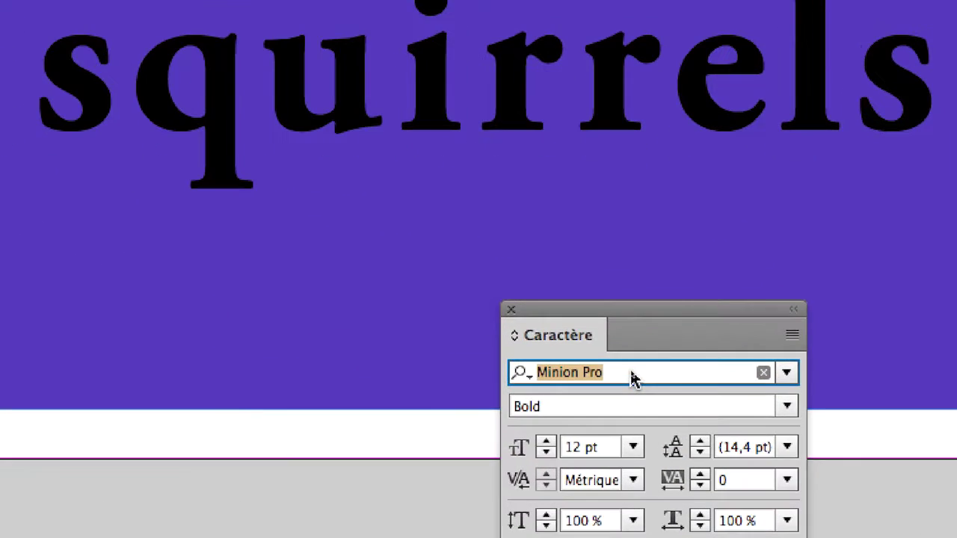
click(632, 372)
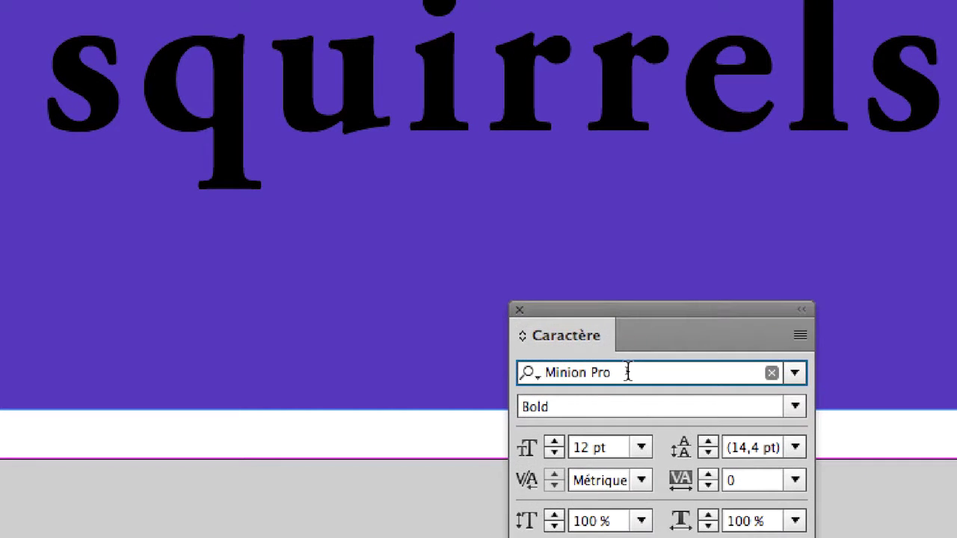
triple_click(628, 372)
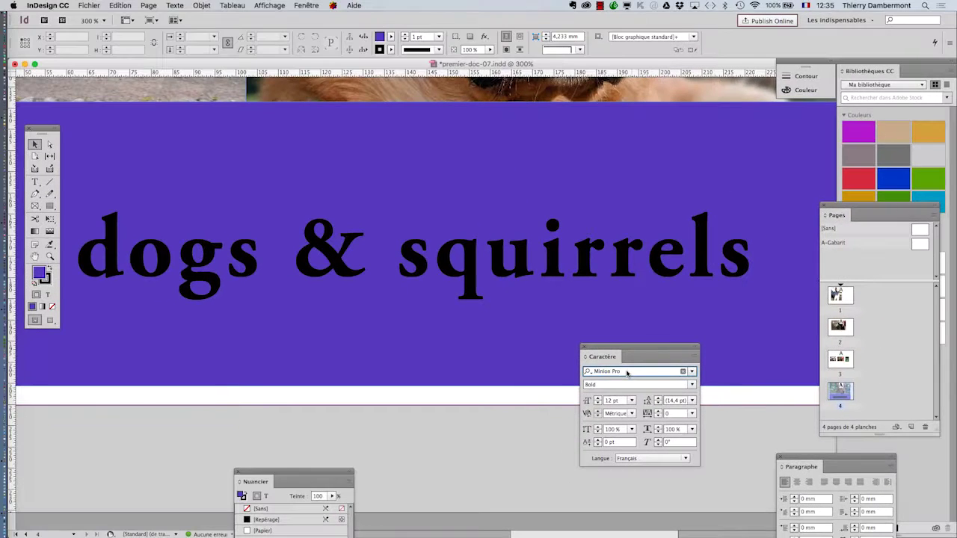
text(Monaco)
Select the title frame and try successive fonts on it, from Andale Mono through Arial to Arno Pro
click(558, 352)
click(652, 373)
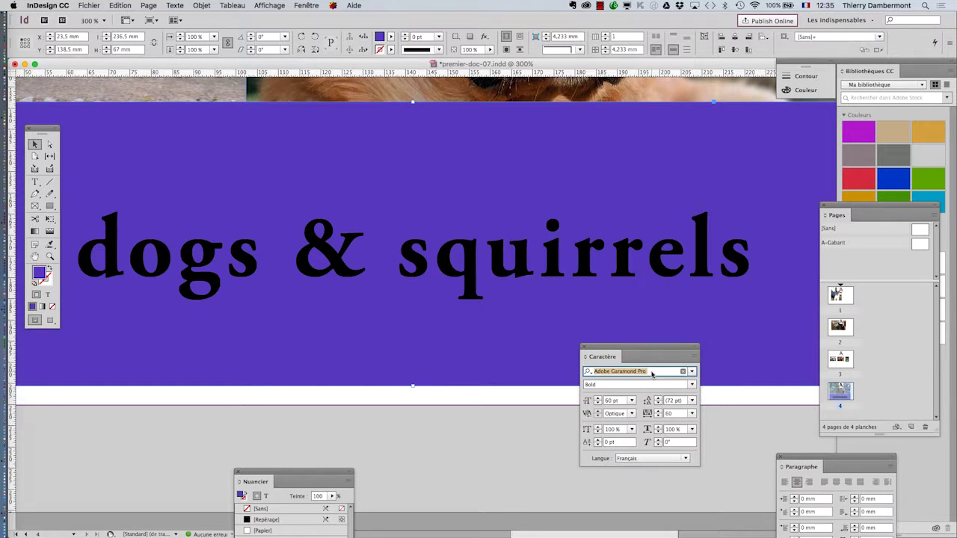
text(Apple Casual)
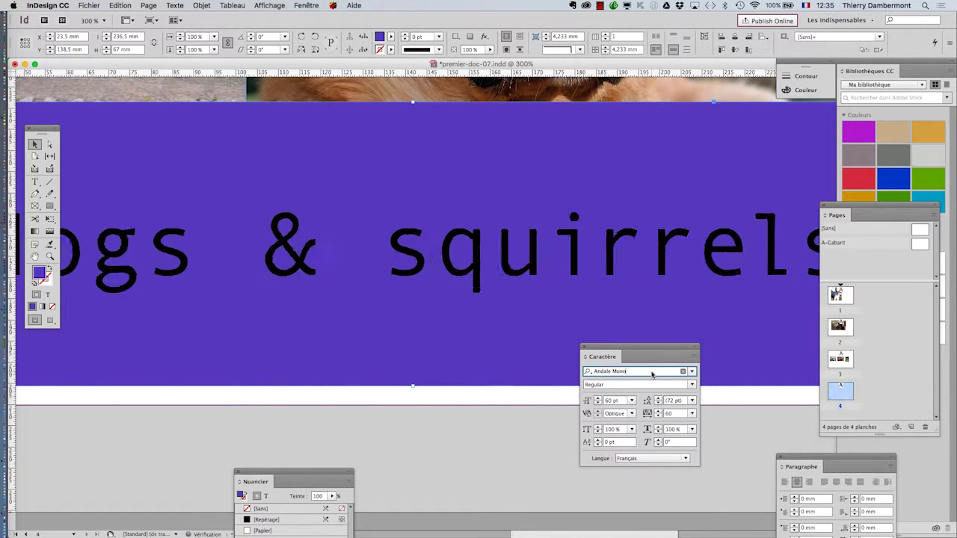
key(Down)
key(Down)
key(Down)
key(Down)
key(Down)
key(Down)
key(Down)
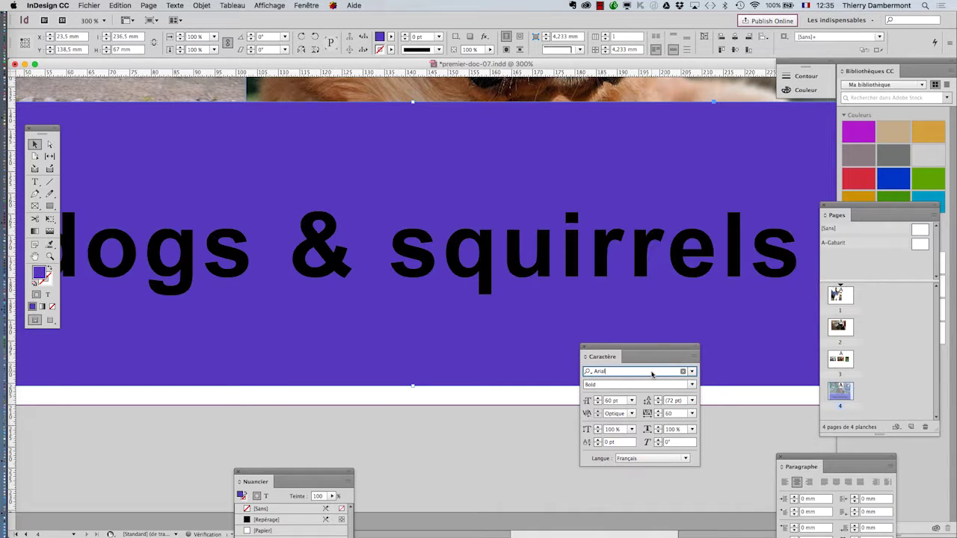
key(Down)
key(Down)
key(Down)
key(Down)
key(Down)
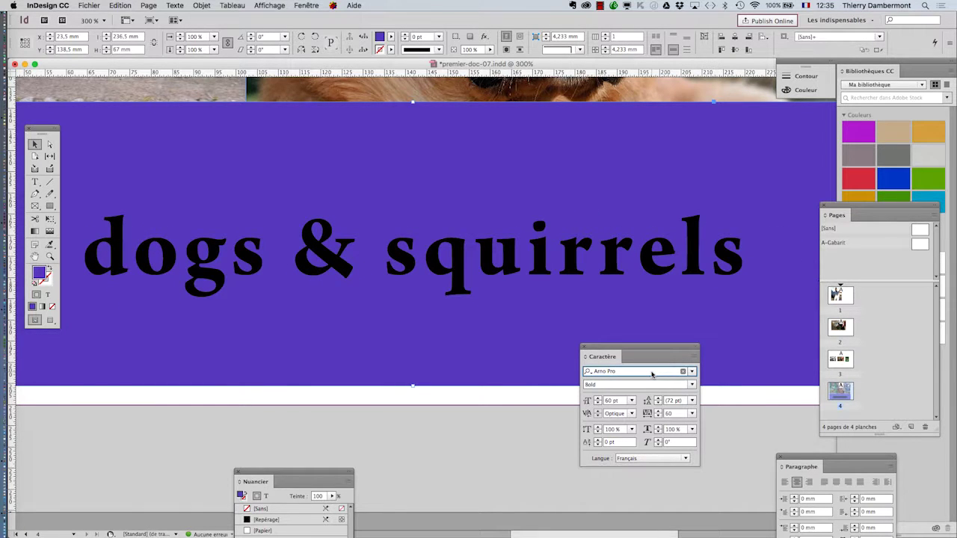
Try Avenir, Avenir Next and Baskerville on the title, and check which styles Baskerville offers
text(Avenir)
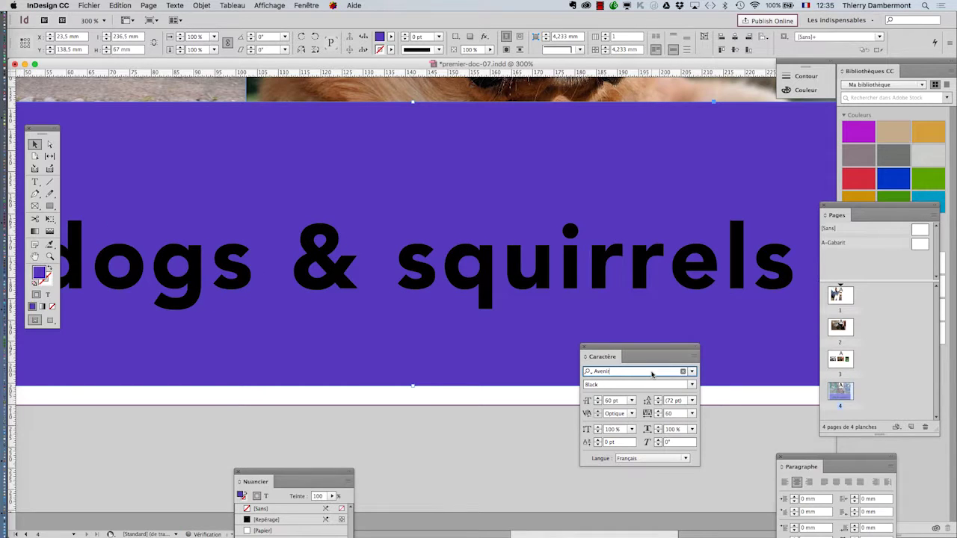
text( Next)
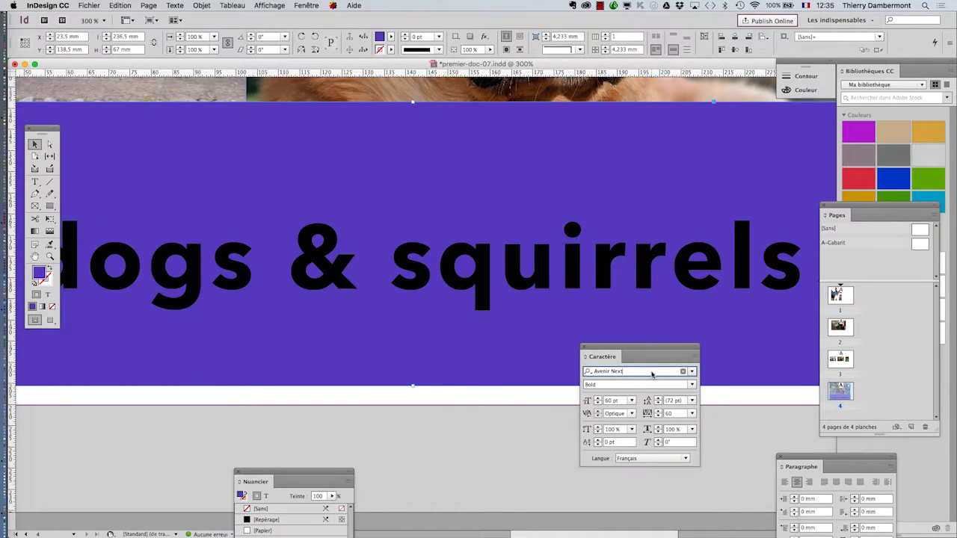
key(Down)
key(Down)
key(Down)
key(Down)
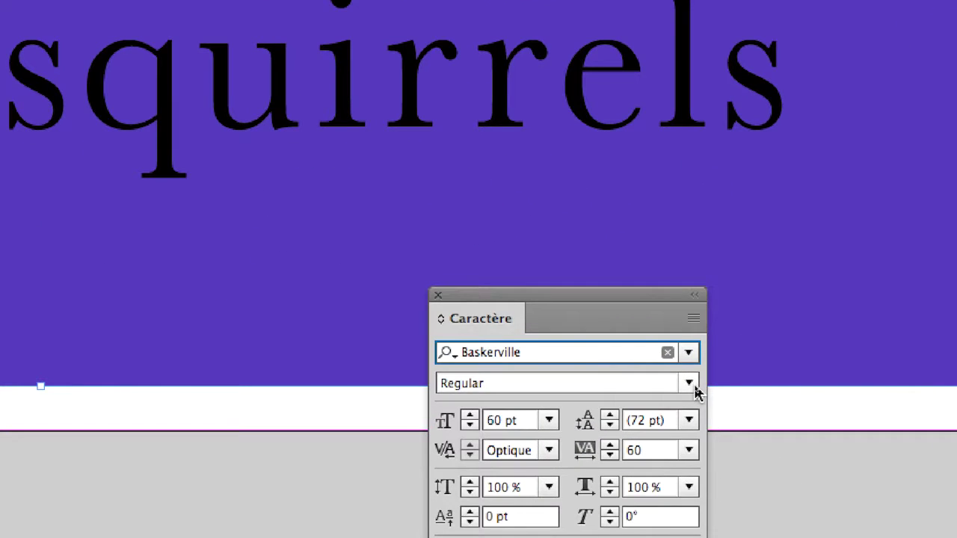
click(693, 385)
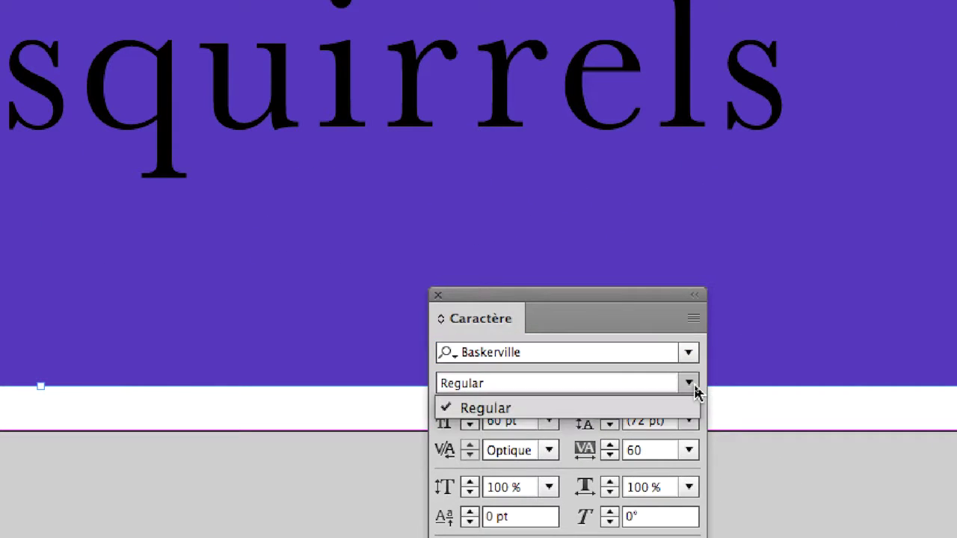
click(590, 352)
Set the font of "dogs & squirrels" to Bauhaus 93 and move the Character panel below the purple block
click(594, 358)
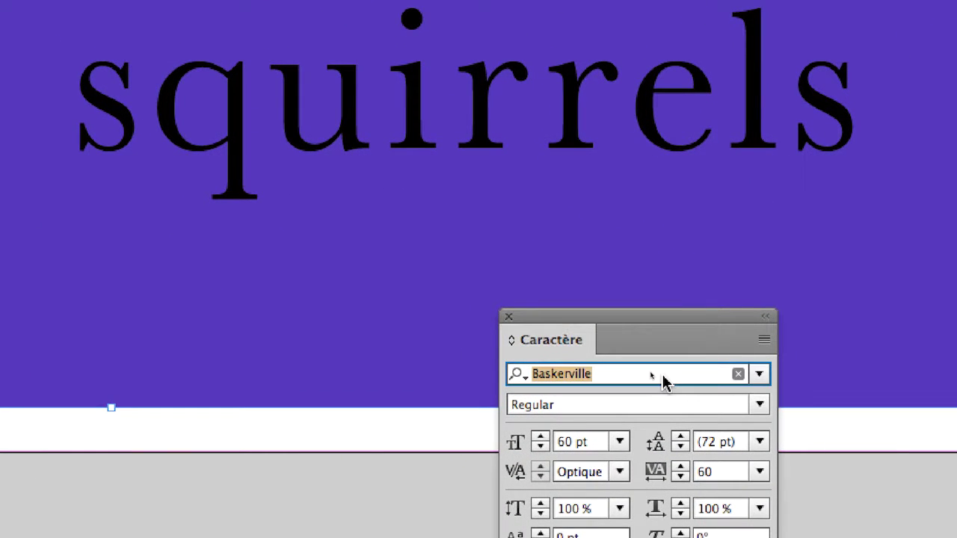
text(Bauhaus 93)
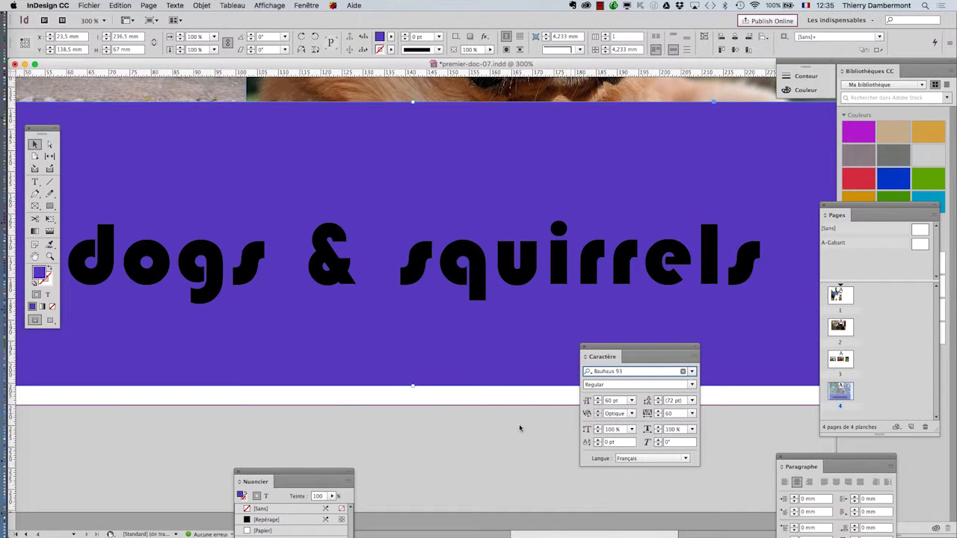
click(487, 442)
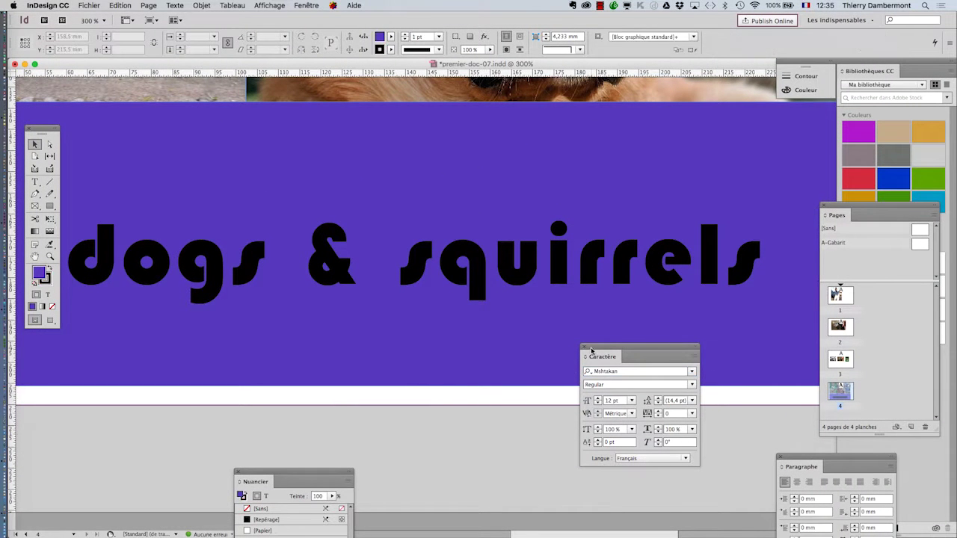
drag(598, 348, 630, 446)
click(462, 304)
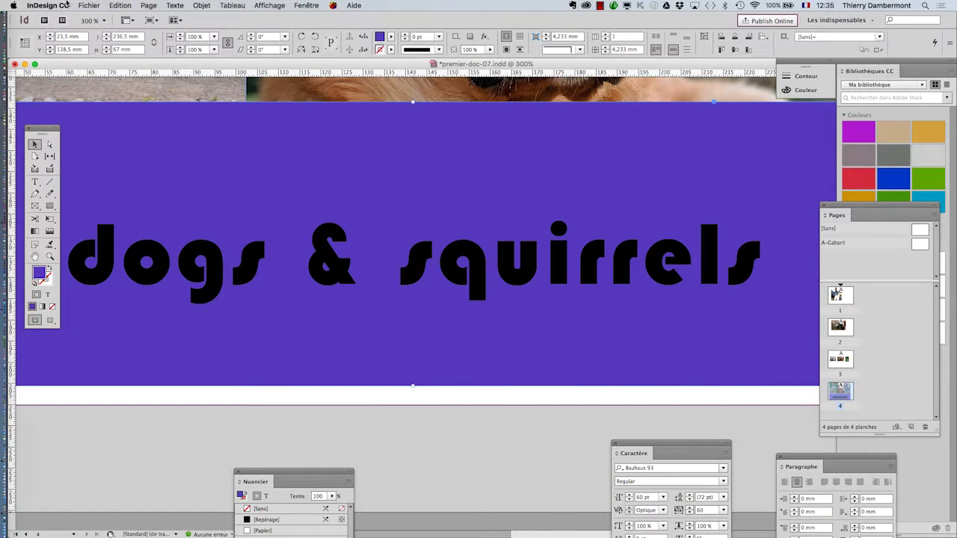
Save the document under the new name premier-doc-08.indd in the ID-premier-jour folder
click(89, 6)
click(127, 79)
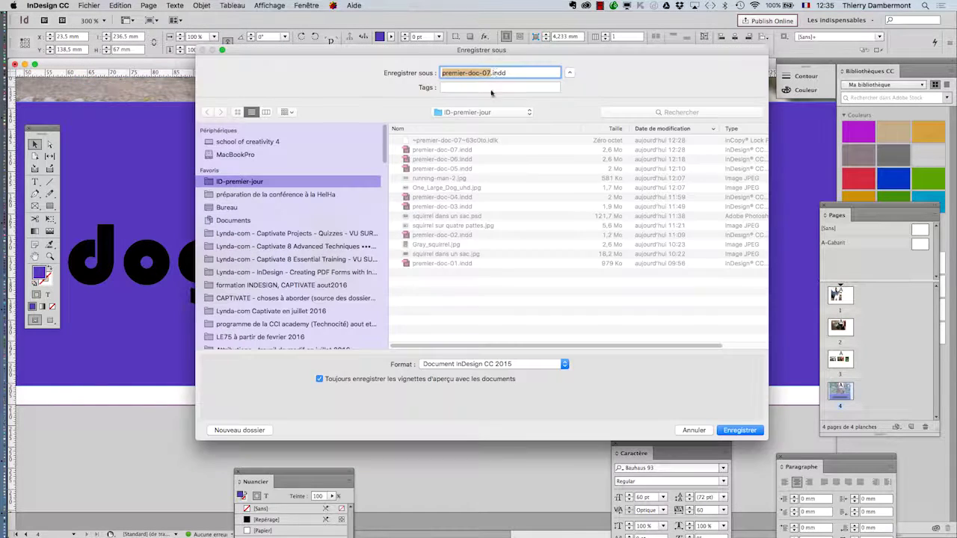
click(491, 73)
key(BackSpace)
text(8)
key(Return)
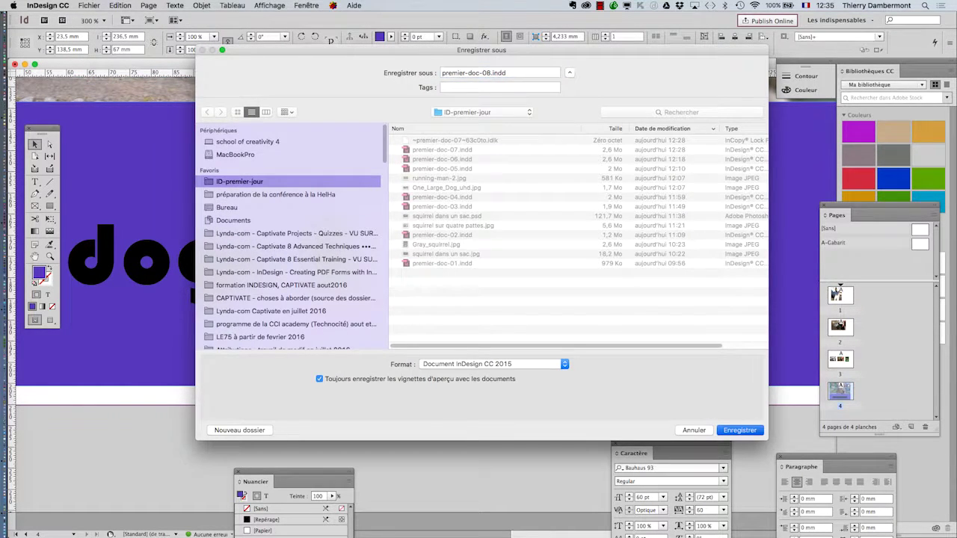